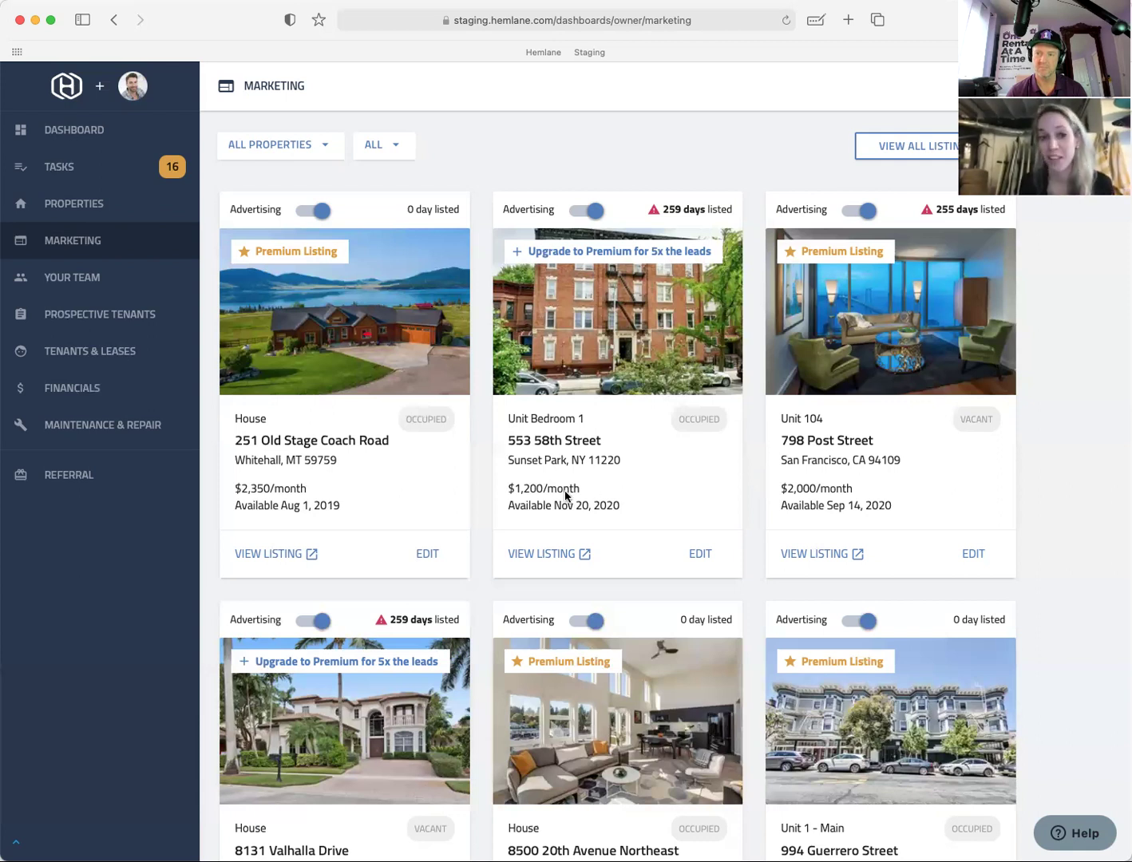
Step: Open the marketing page of the San Francisco Unit 1 - Main listing that rents for $2,300/month
scroll(756, 554, down, 5)
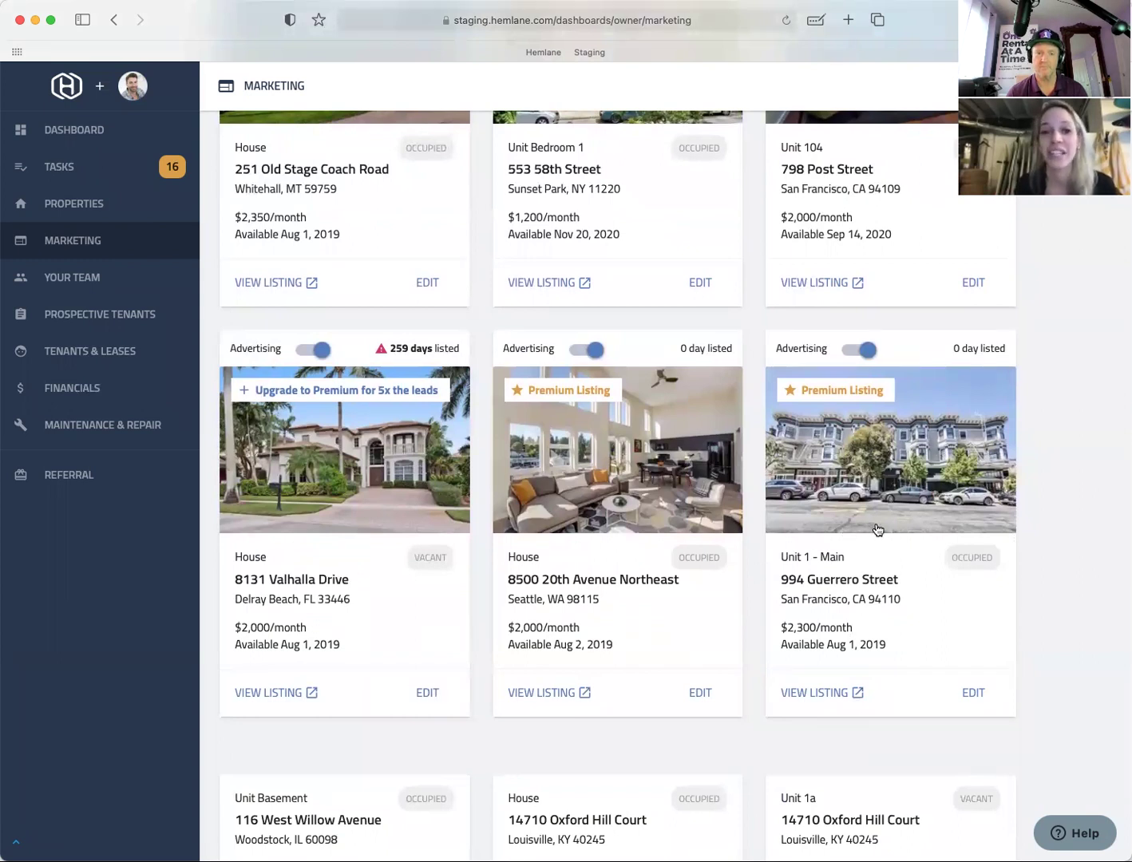
scroll(902, 541, down, 3)
click(938, 508)
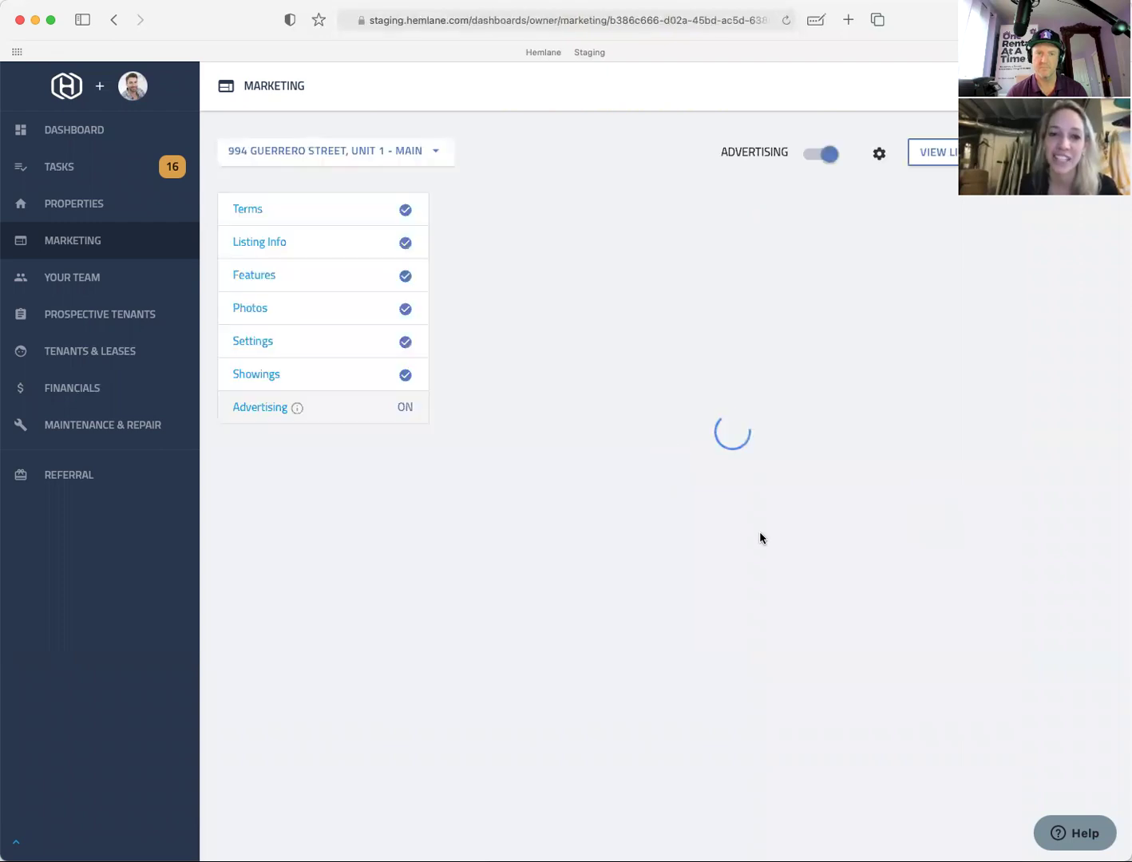
Step: Expand the full list of partner websites and review the premium and partner sites carrying the listing
scroll(760, 532, down, 1)
scroll(759, 538, down, 5)
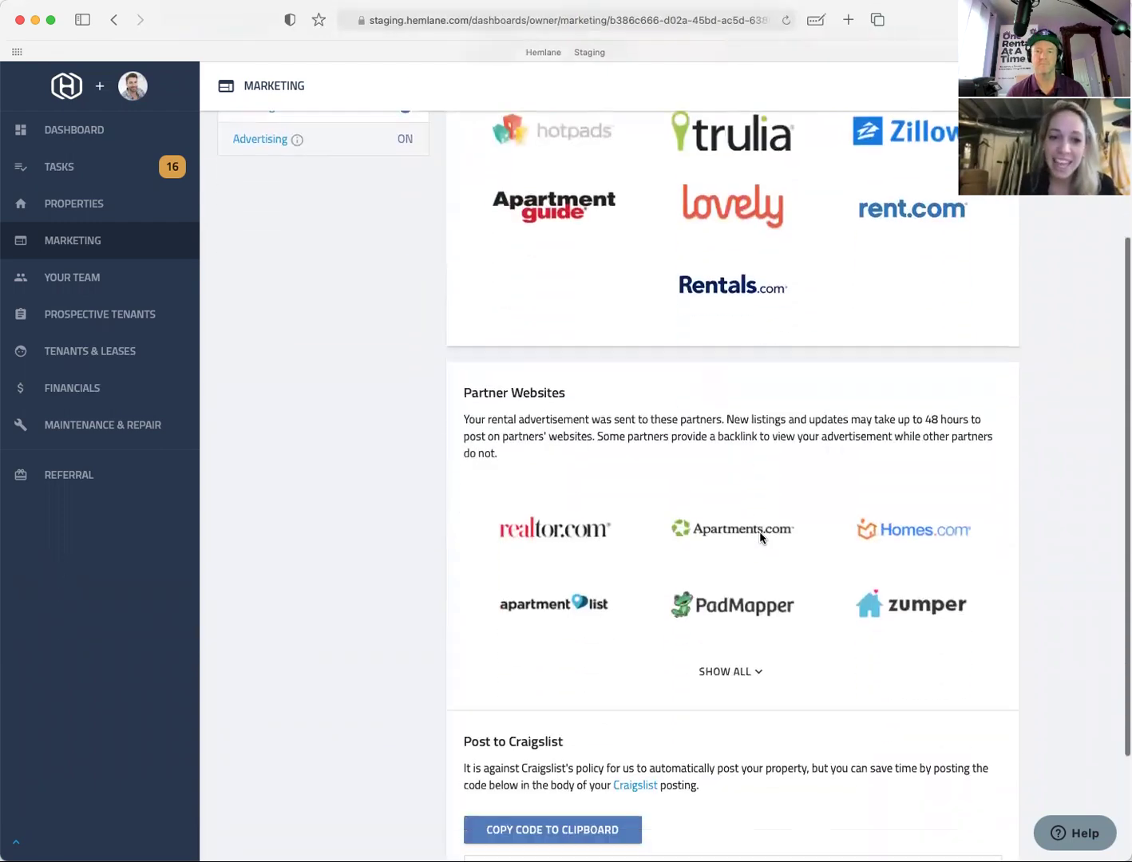
click(731, 551)
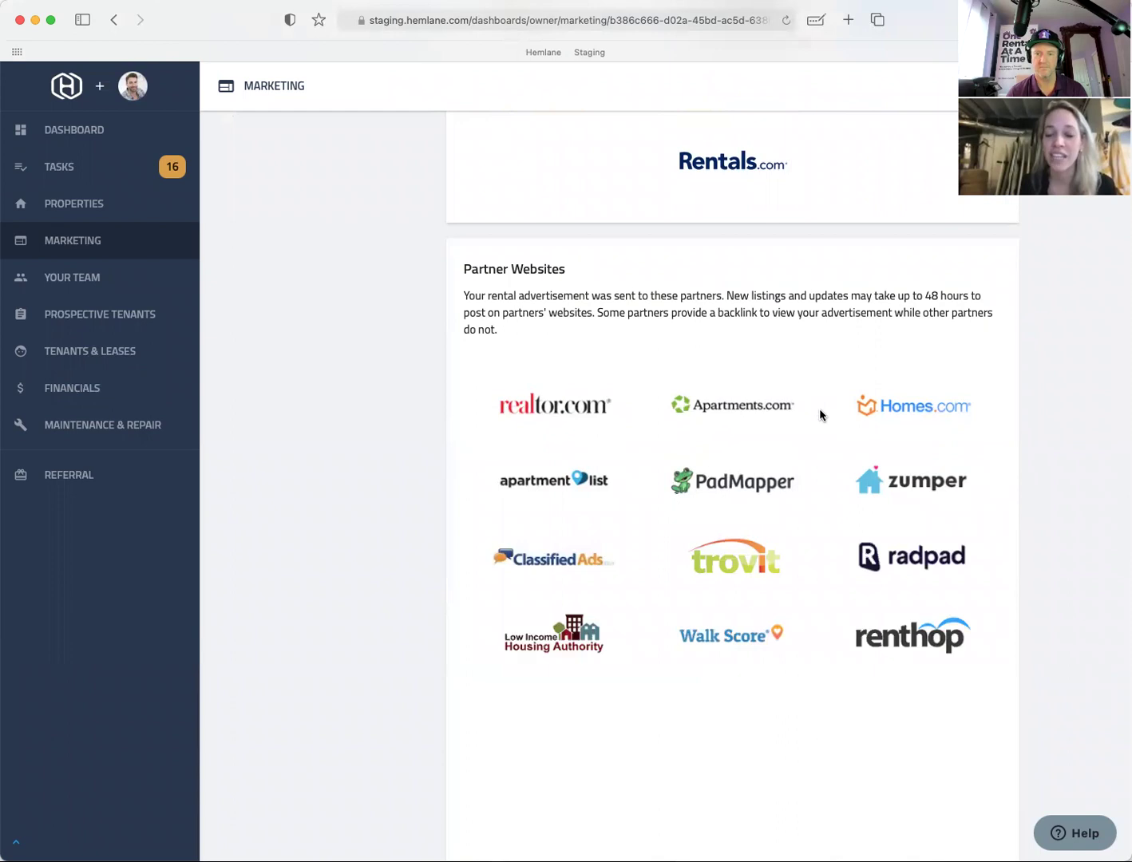
scroll(819, 415, down, 3)
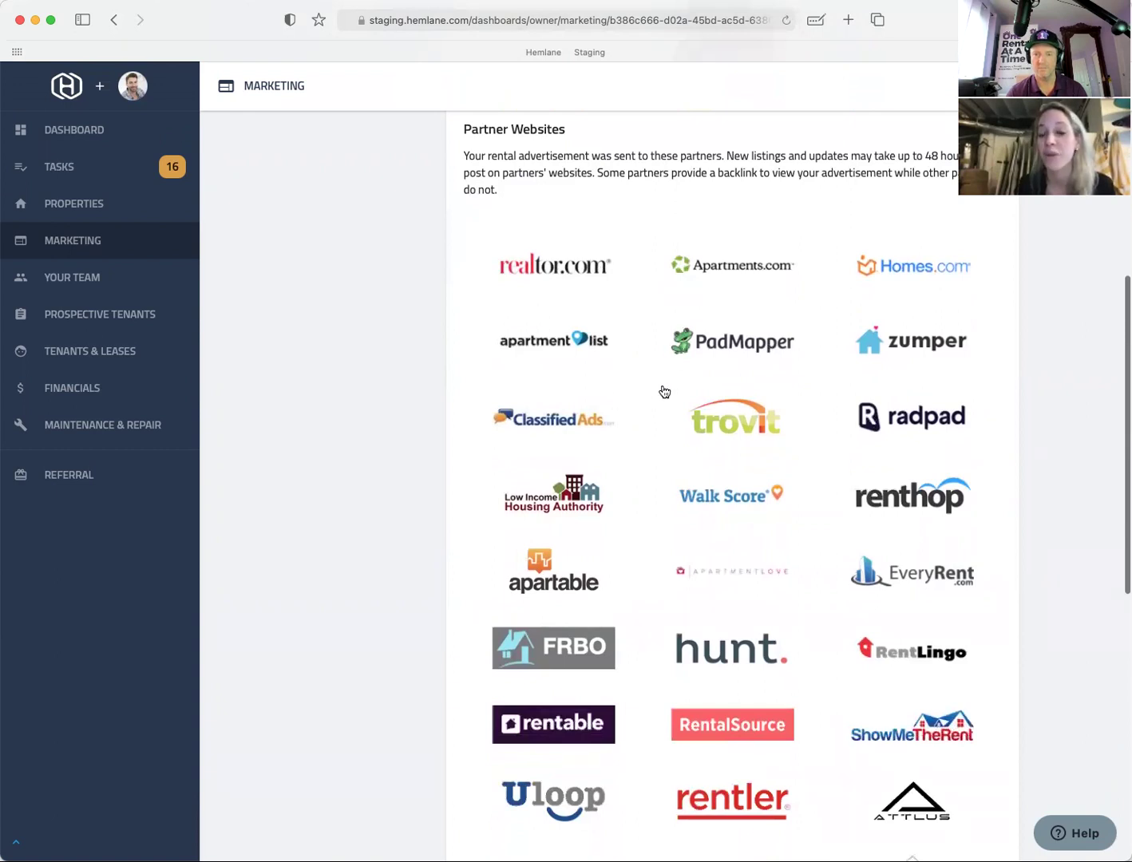
scroll(663, 390, up, 10)
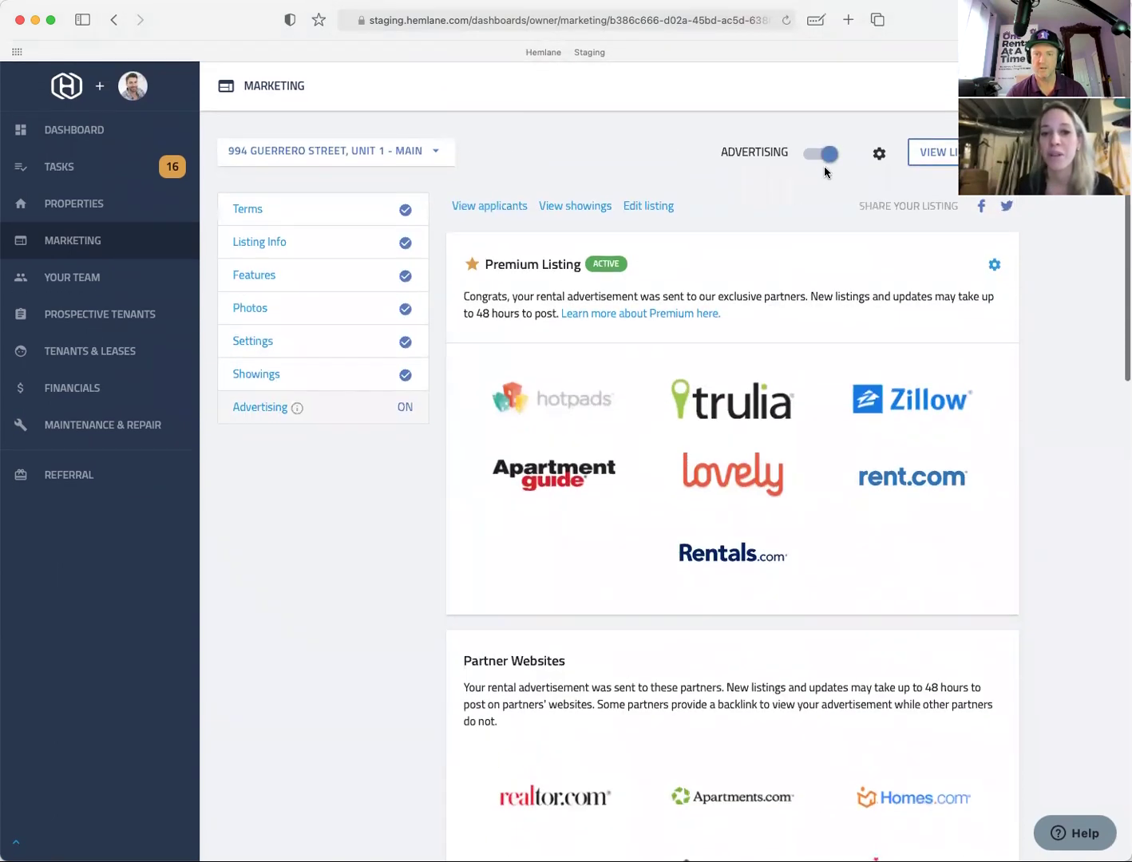
scroll(779, 359, down, 2)
scroll(778, 359, down, 7)
scroll(778, 360, up, 2)
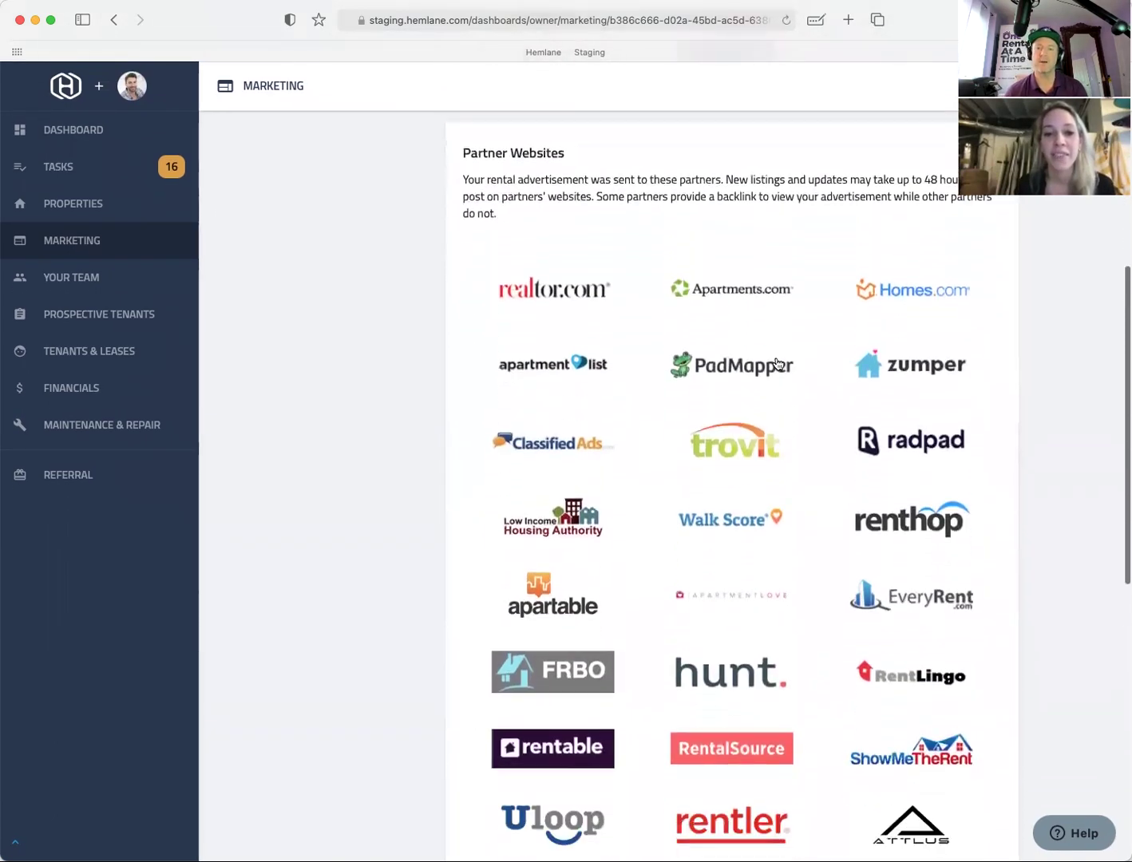
scroll(779, 364, down, 1)
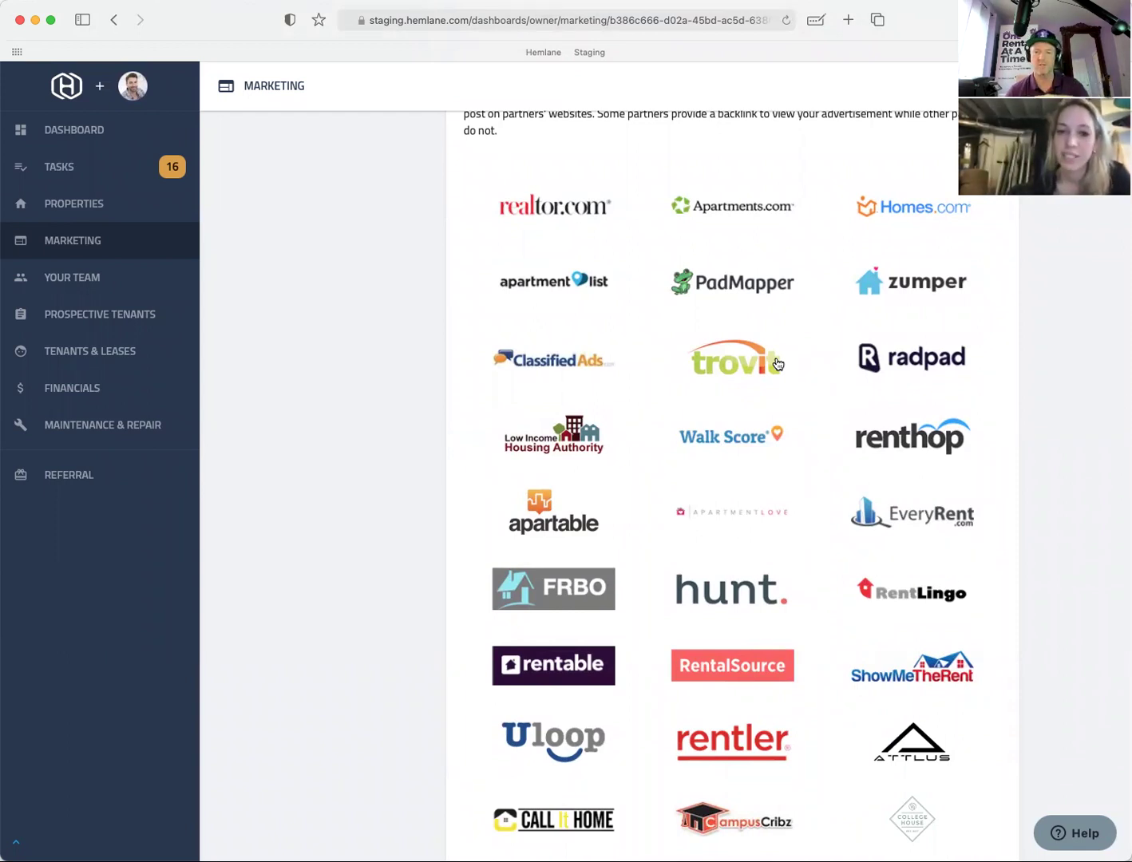
scroll(776, 364, up, 10)
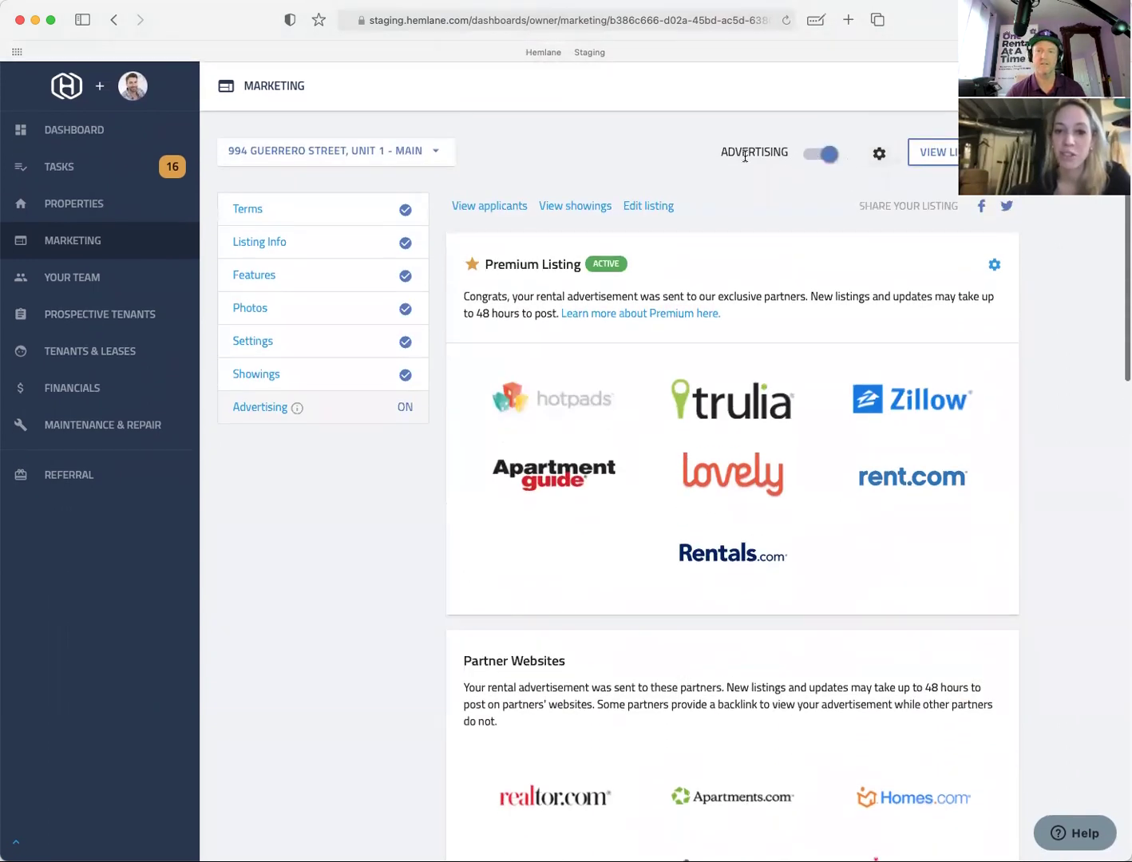
scroll(779, 402, down, 10)
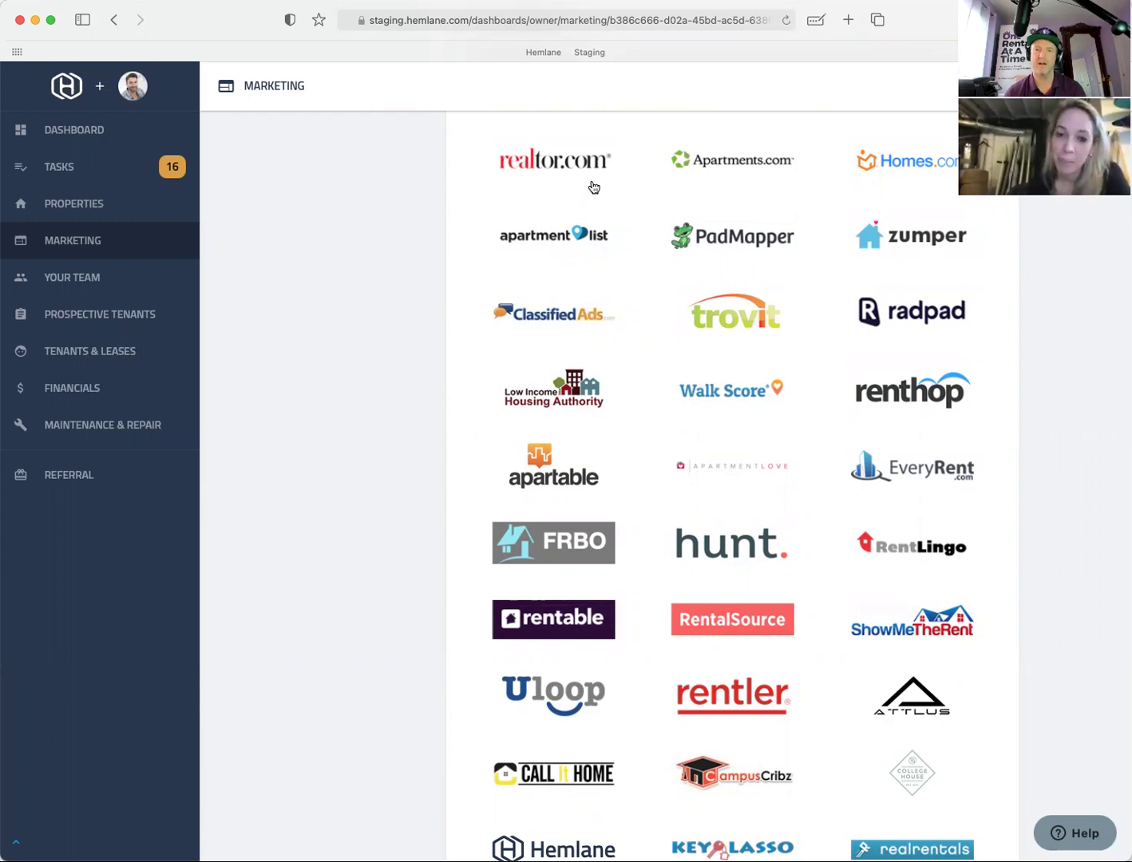
scroll(592, 185, up, 8)
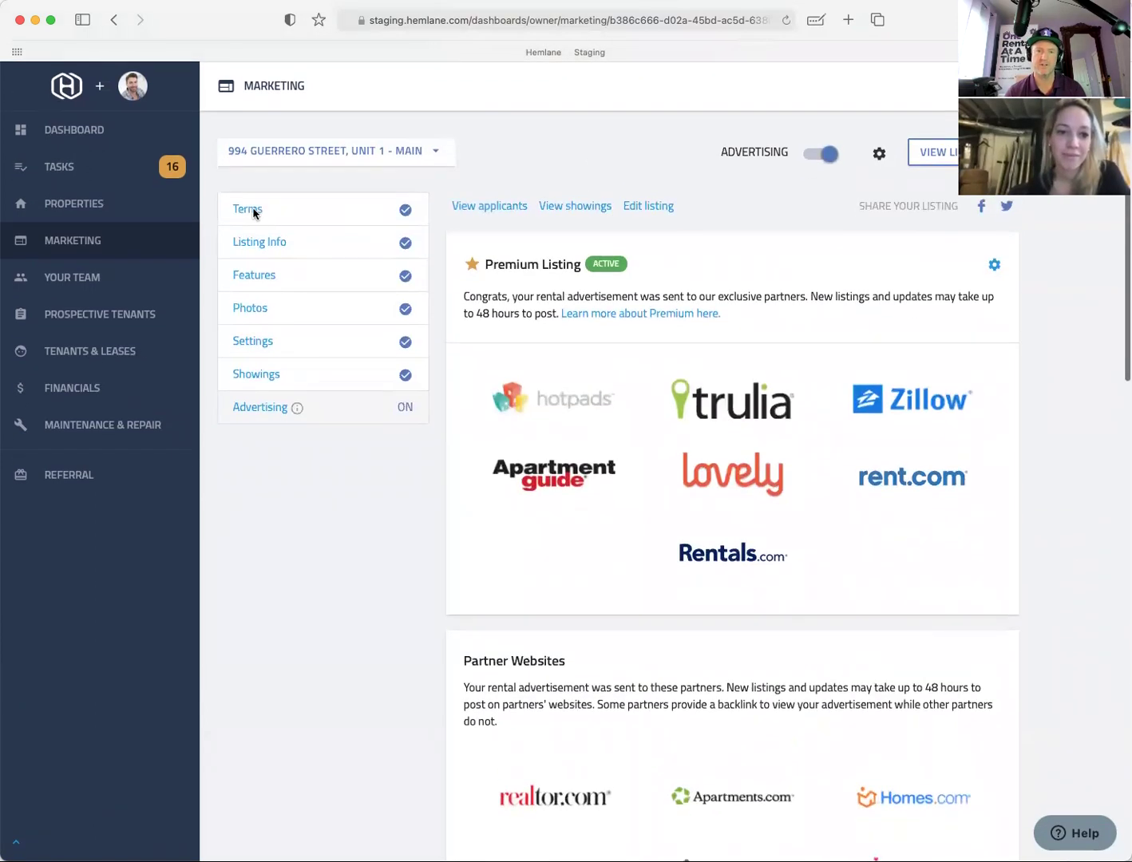
Step: Open the listing's terms and look at the calendar for its available date
click(250, 209)
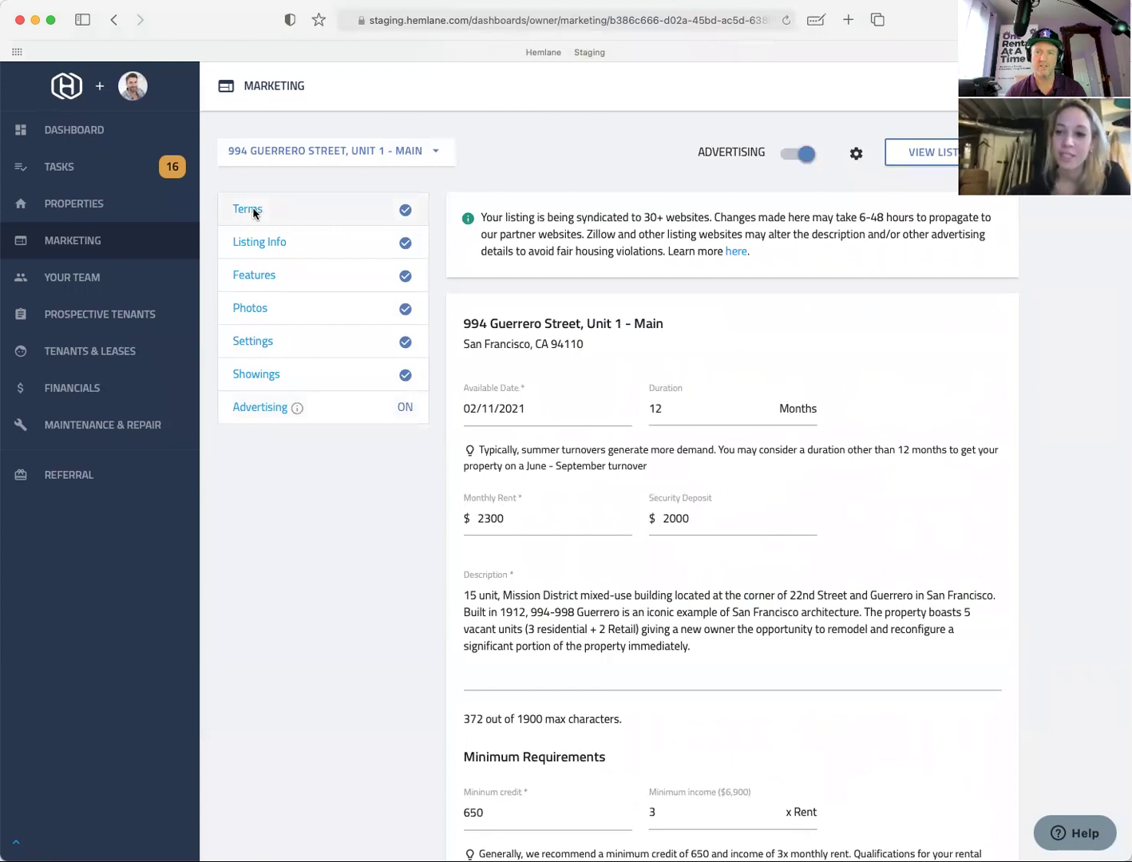
click(498, 409)
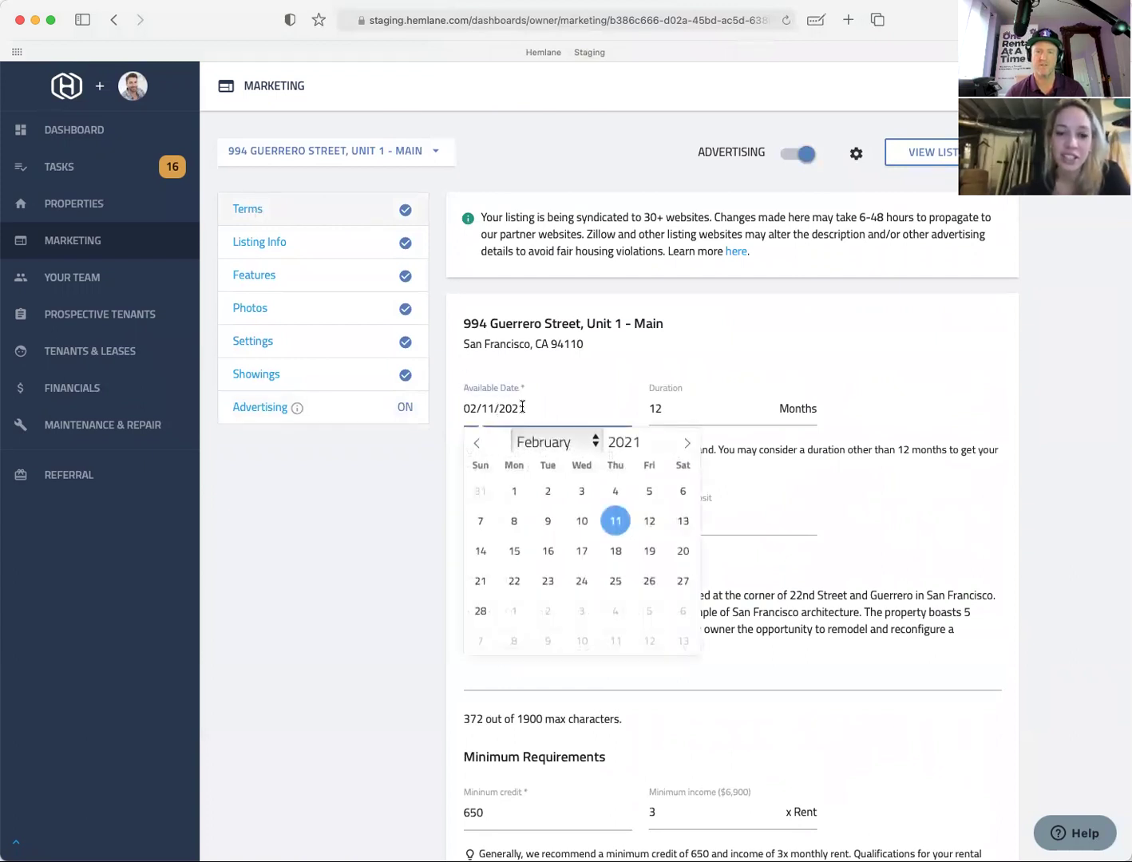
click(543, 385)
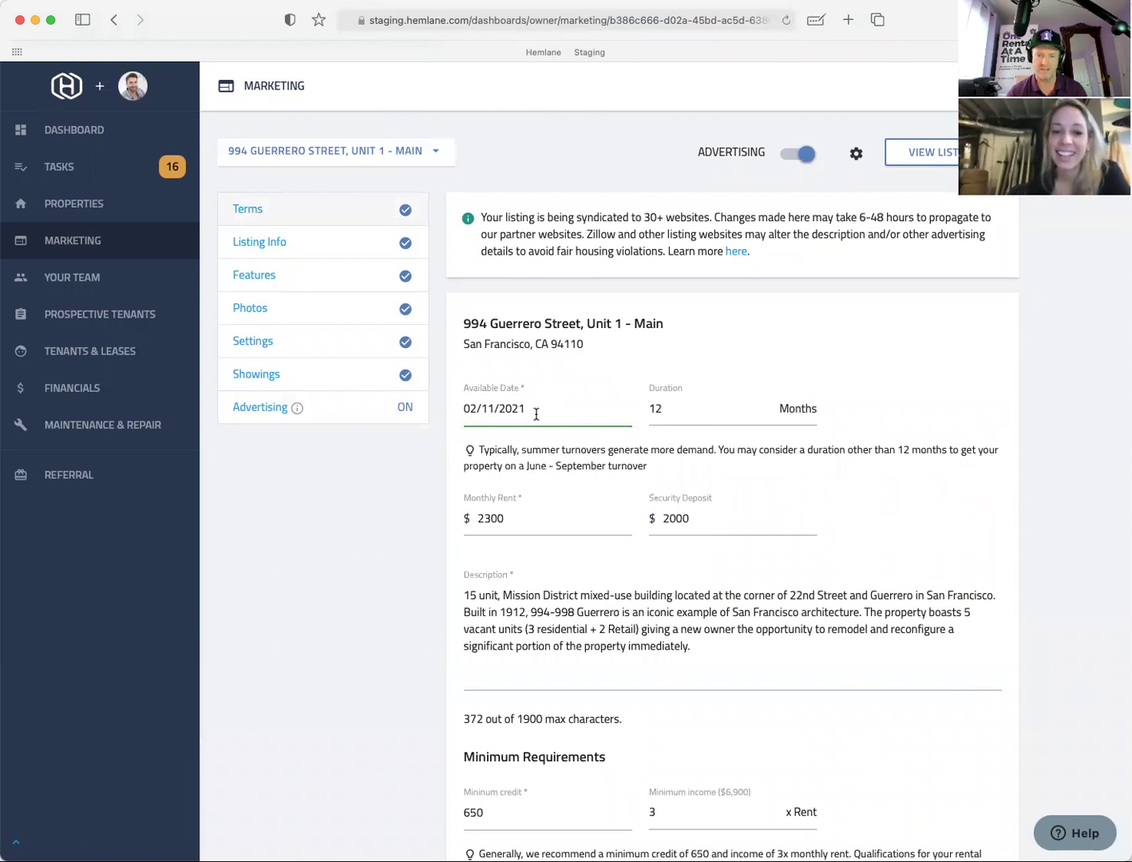
click(538, 413)
click(531, 392)
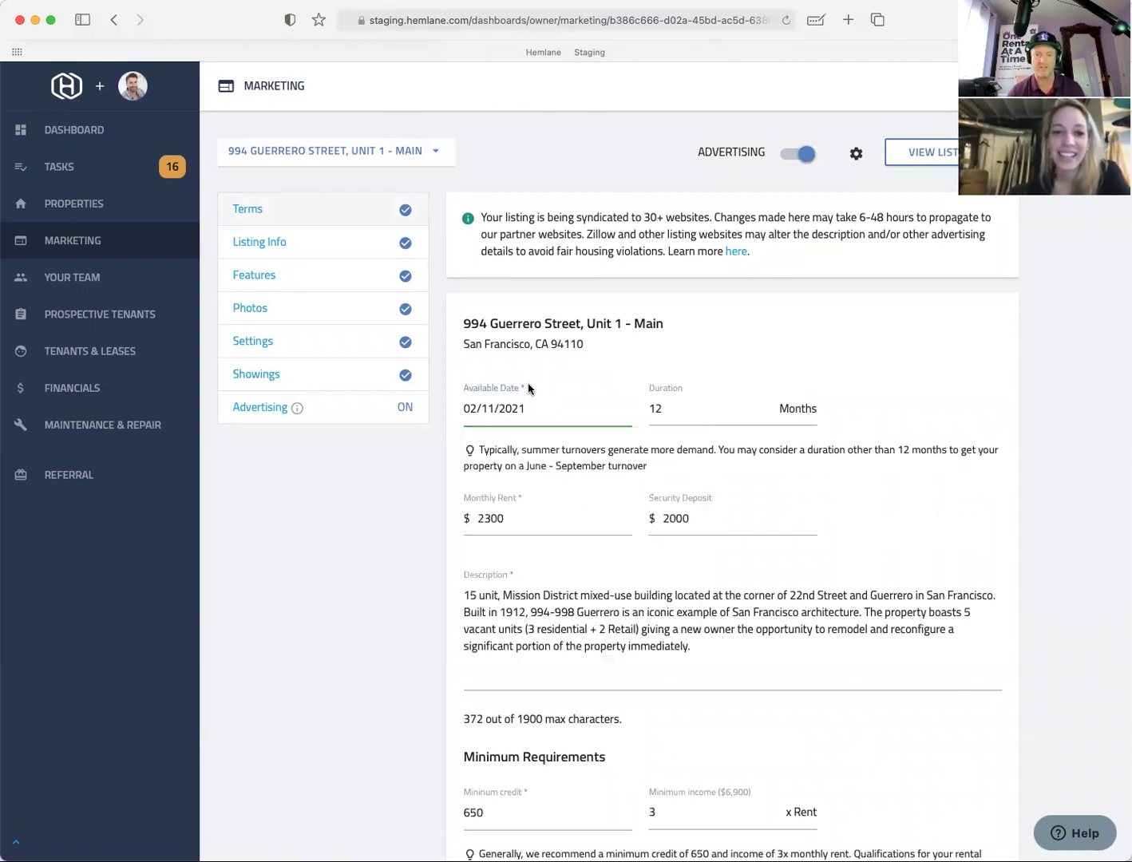
Step: Set the minimum income requirement to 2.5 x rent in the listing's terms
scroll(523, 473, down, 5)
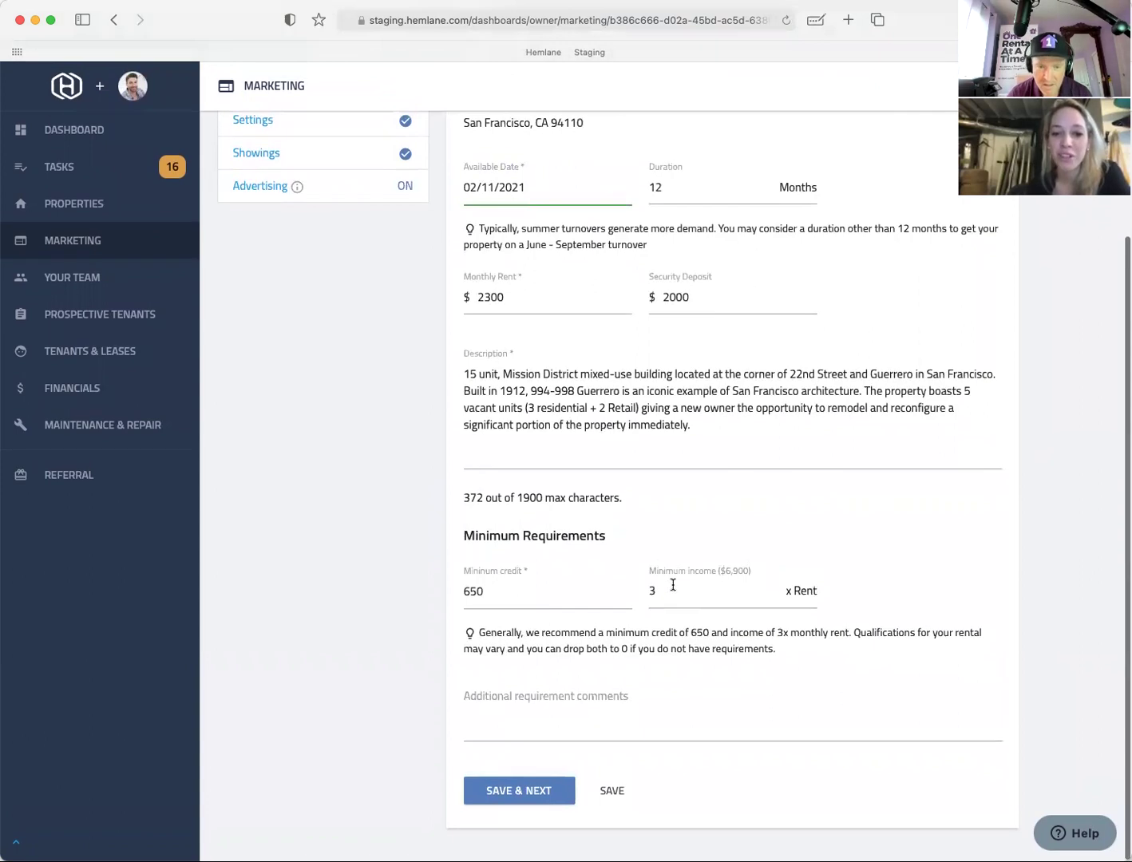
scroll(672, 584, up, 2)
click(705, 662)
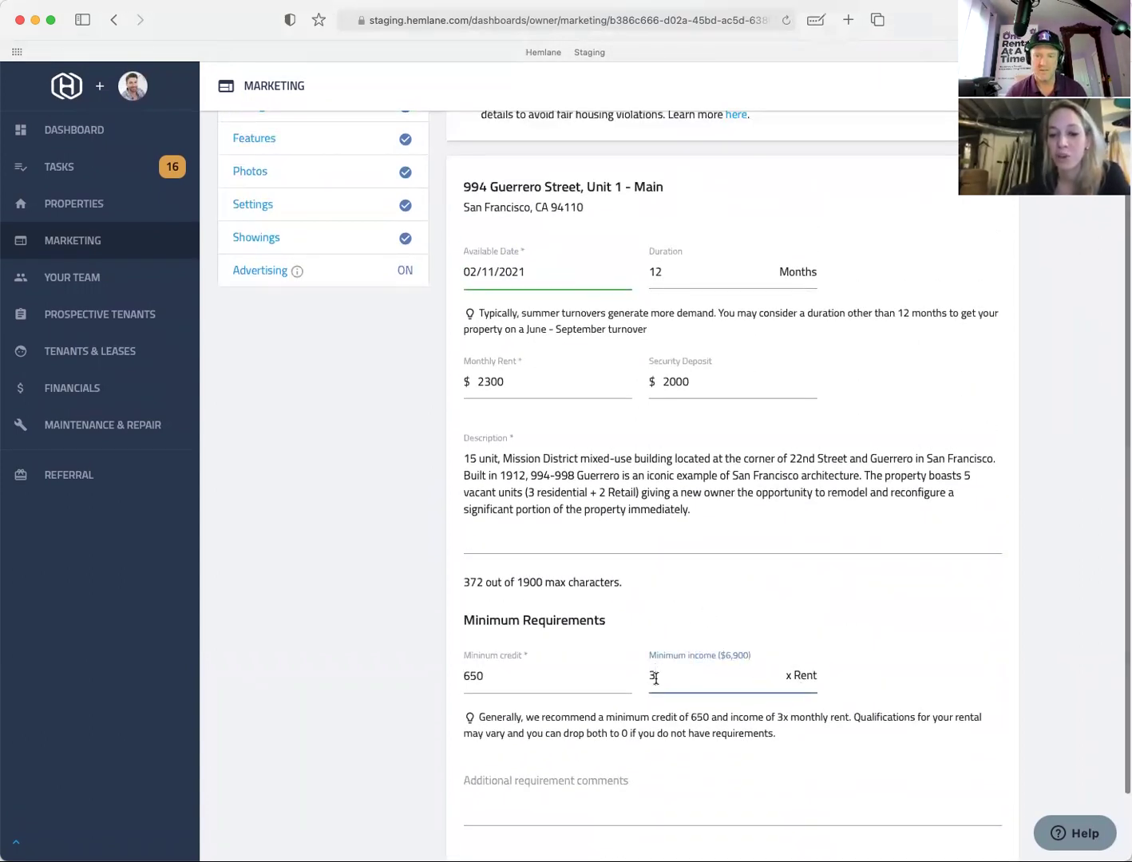
key(BackSpace)
text(2.5)
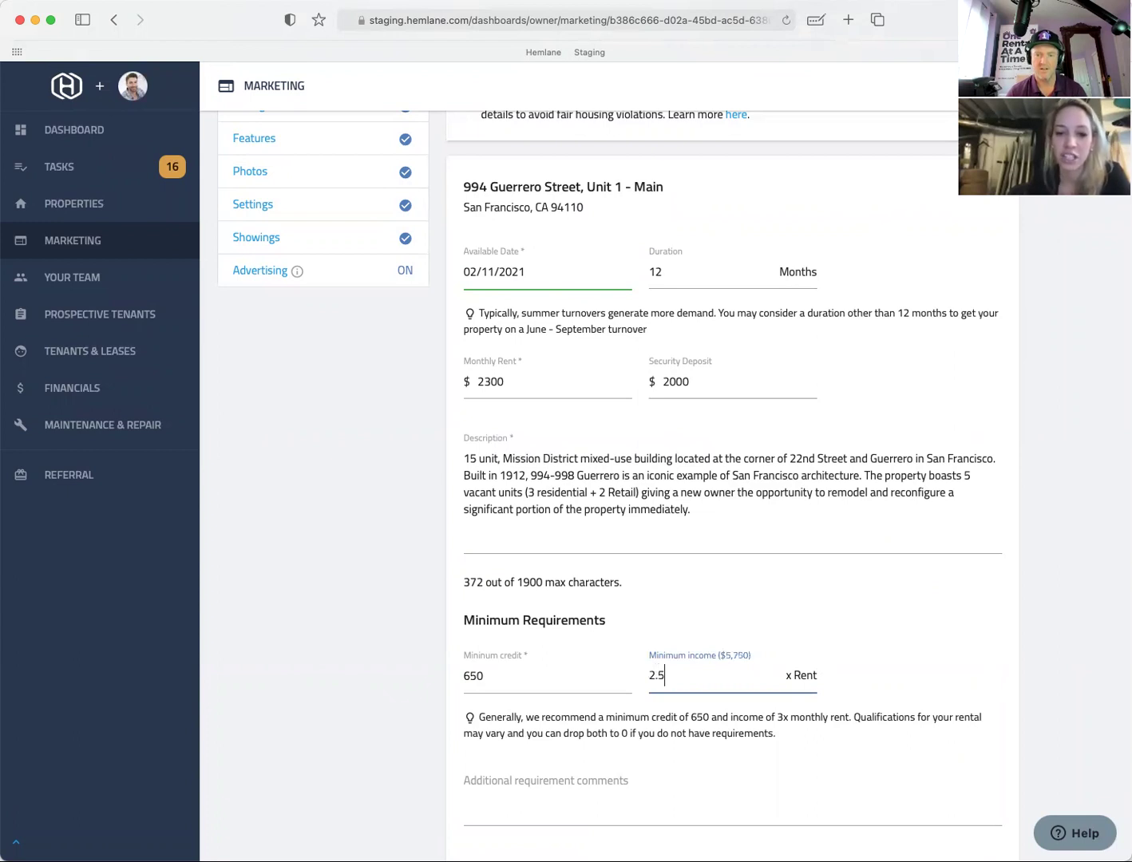
scroll(756, 657, up, 1)
scroll(756, 656, up, 3)
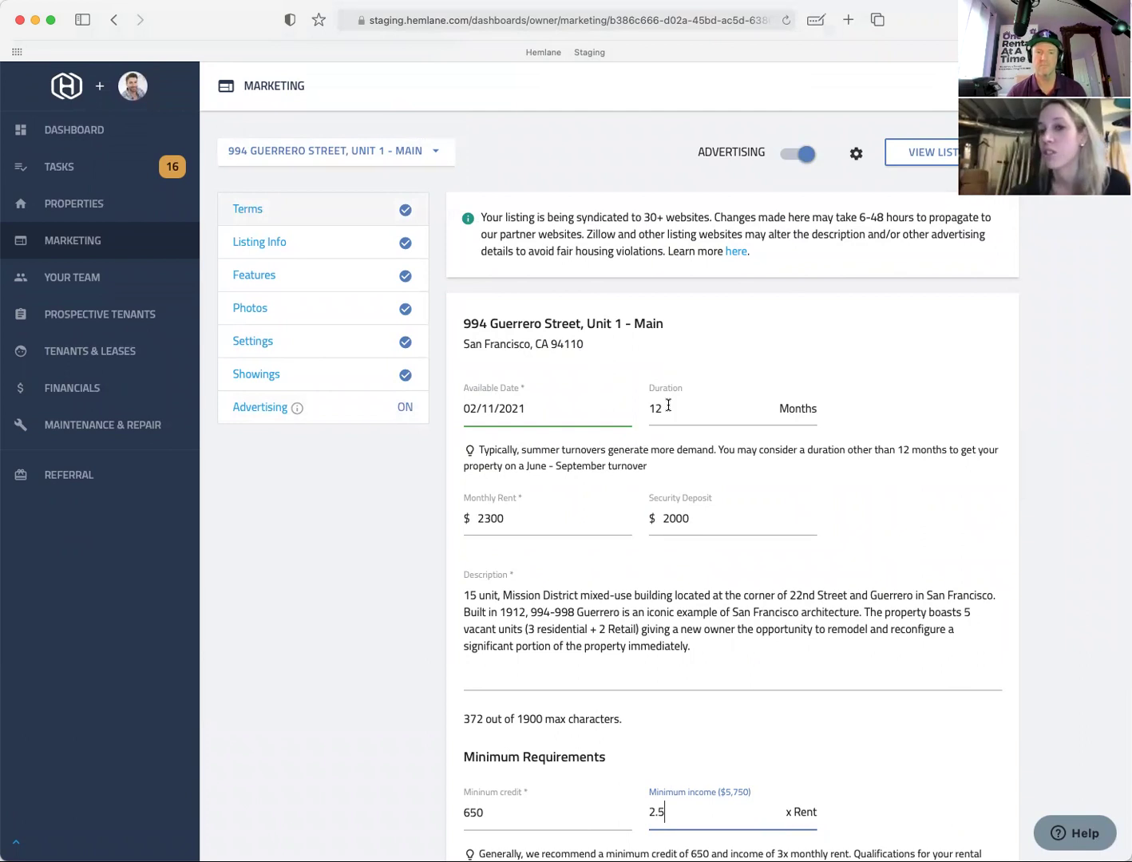
Step: In the listing's features, mark the utilities Heat Included, Electricity Included and Gas Included
click(279, 243)
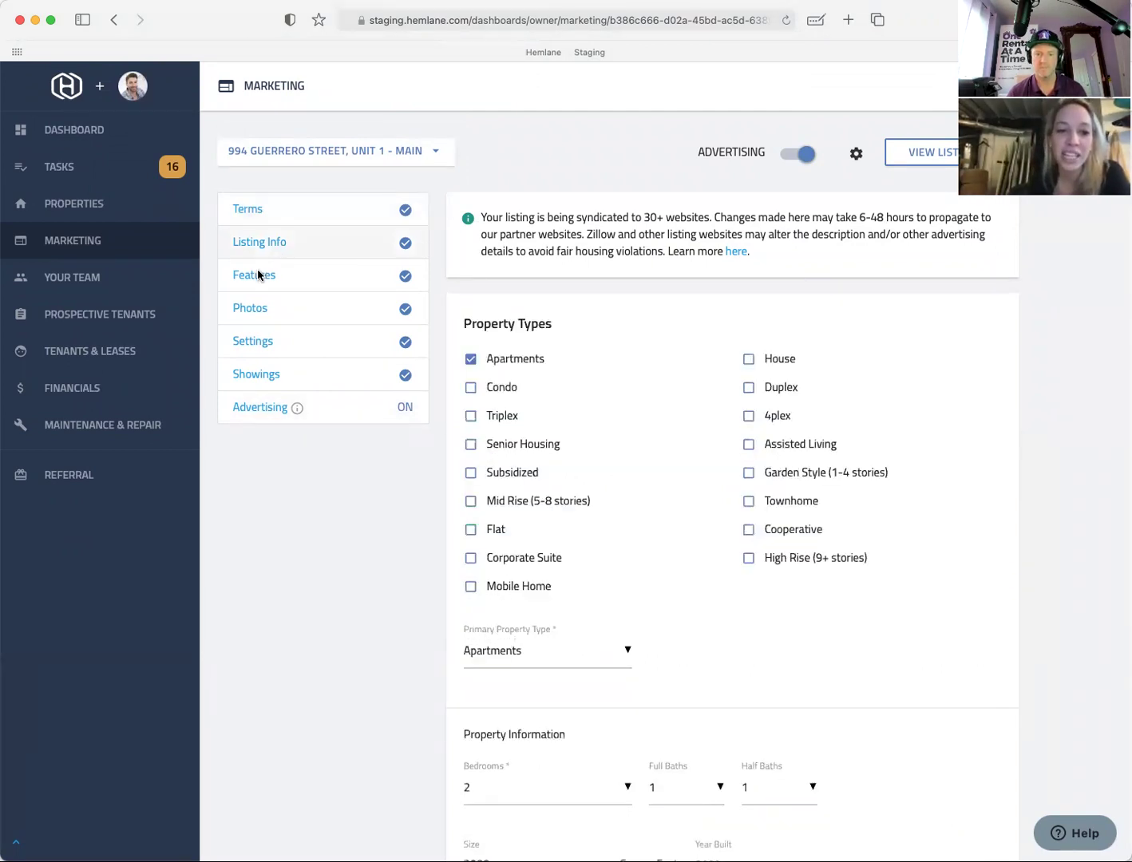
click(260, 273)
click(599, 200)
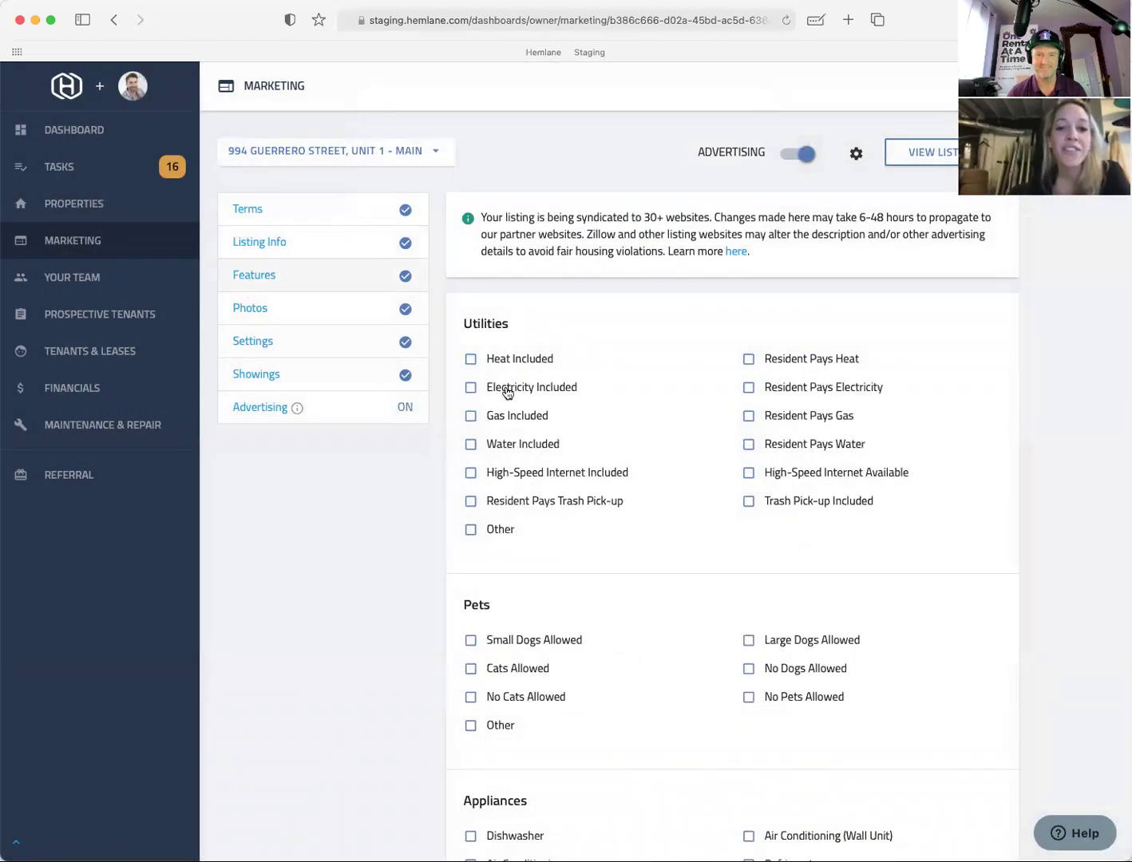
click(513, 359)
click(511, 388)
click(509, 418)
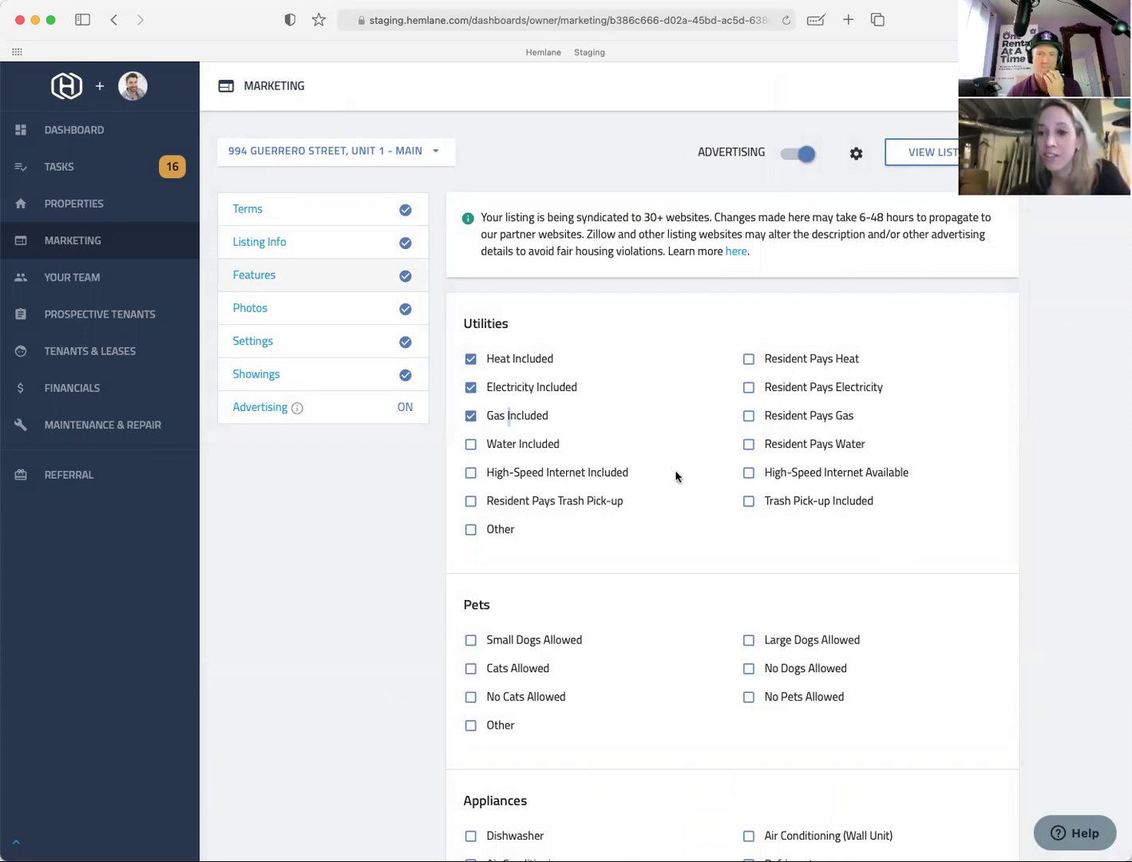
Step: Set the pet policy to Small Dogs Allowed and No Cats Allowed
scroll(675, 473, down, 5)
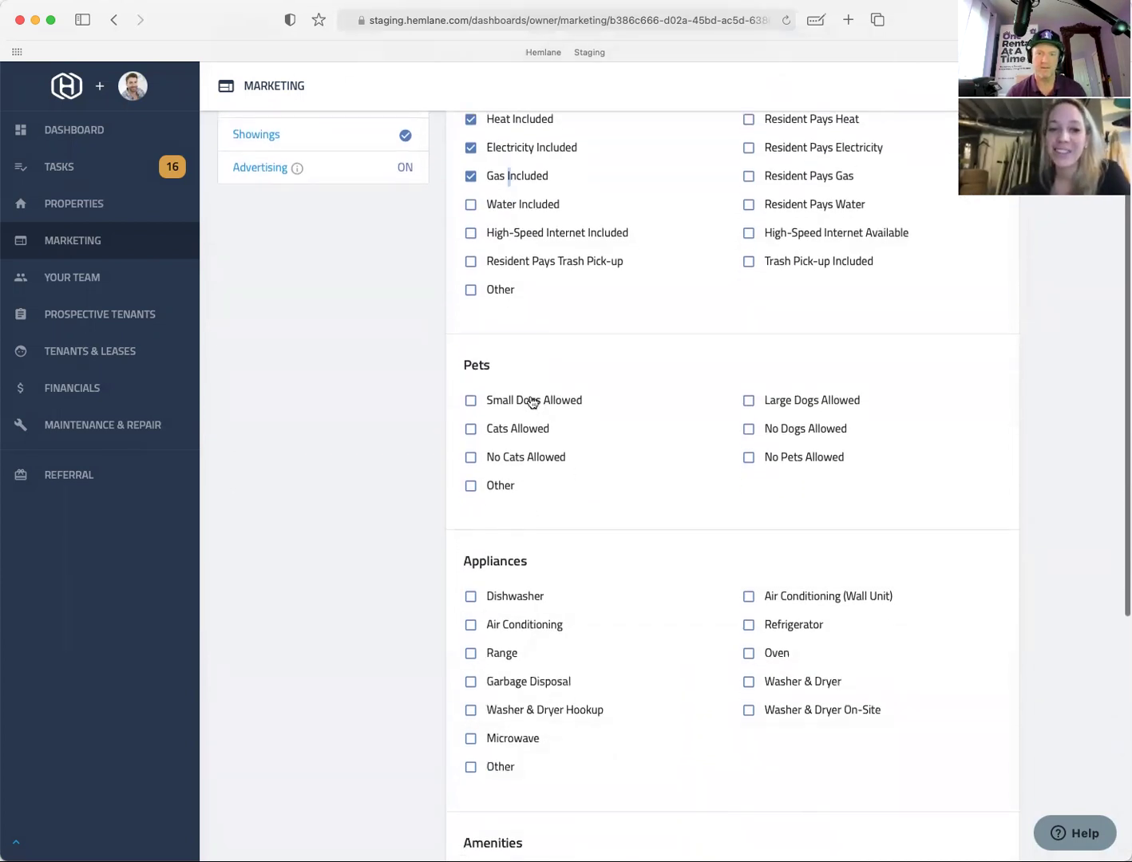
click(531, 402)
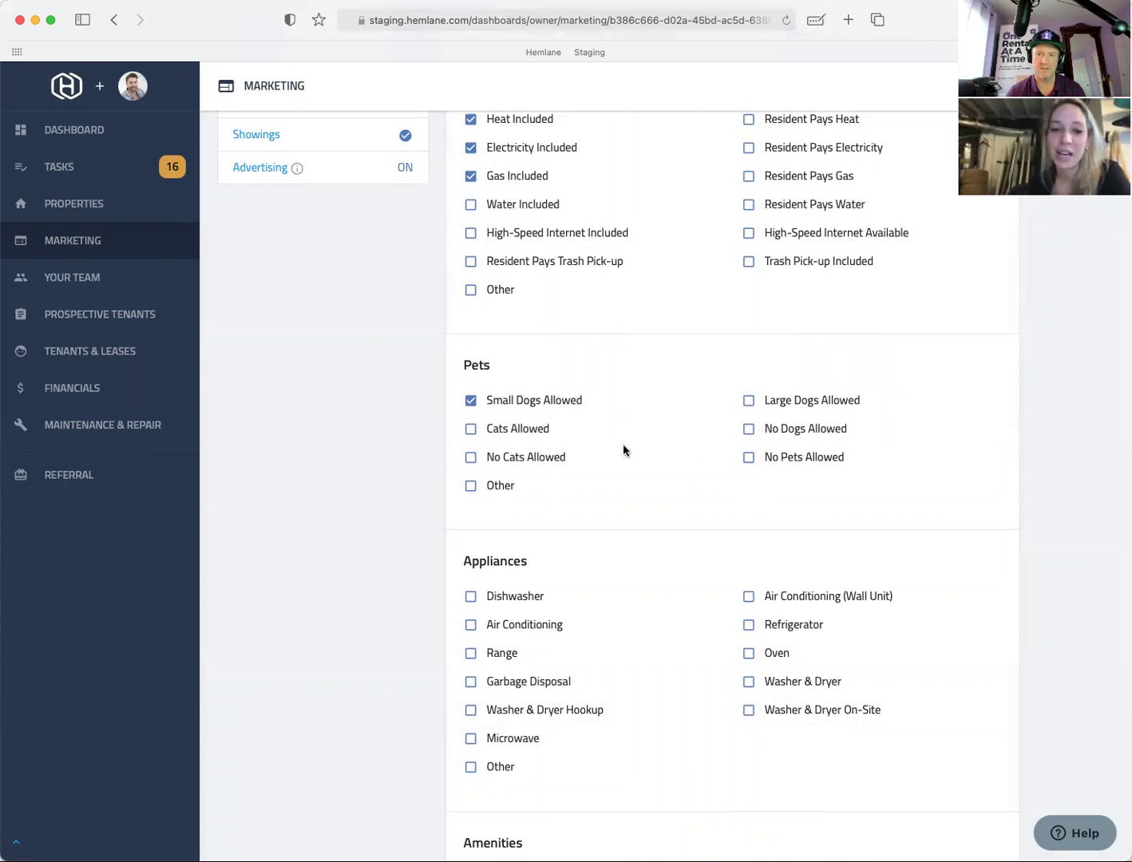
click(521, 458)
Step: Add Dishwasher and Garbage Disposal to the listing's appliances
scroll(512, 293, down, 5)
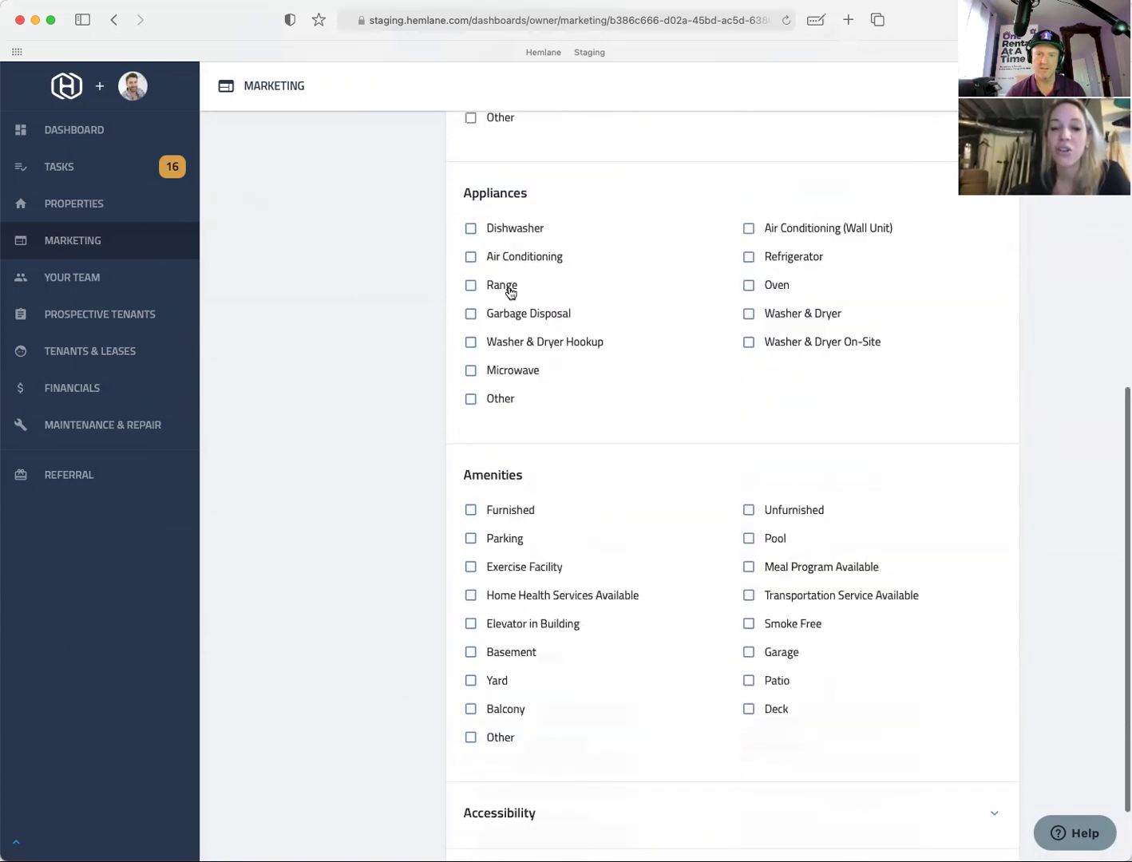
click(519, 232)
click(535, 317)
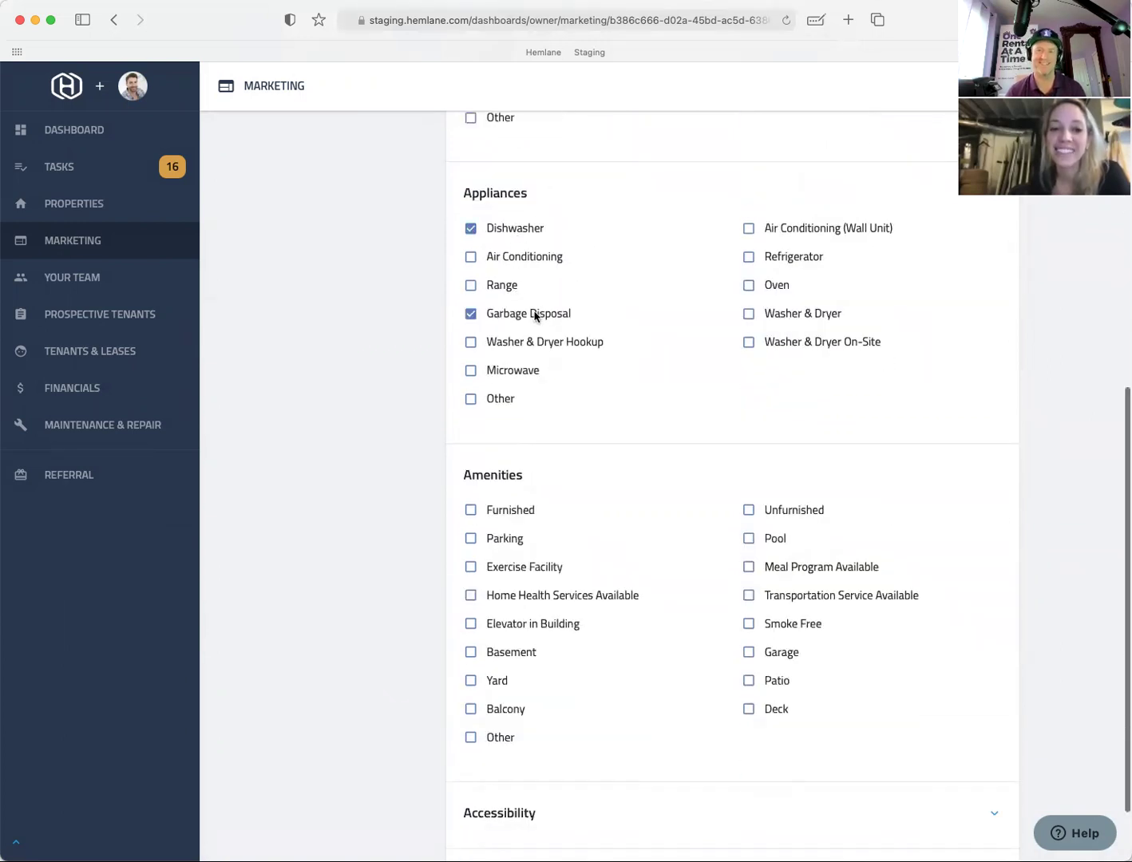
scroll(535, 316, up, 3)
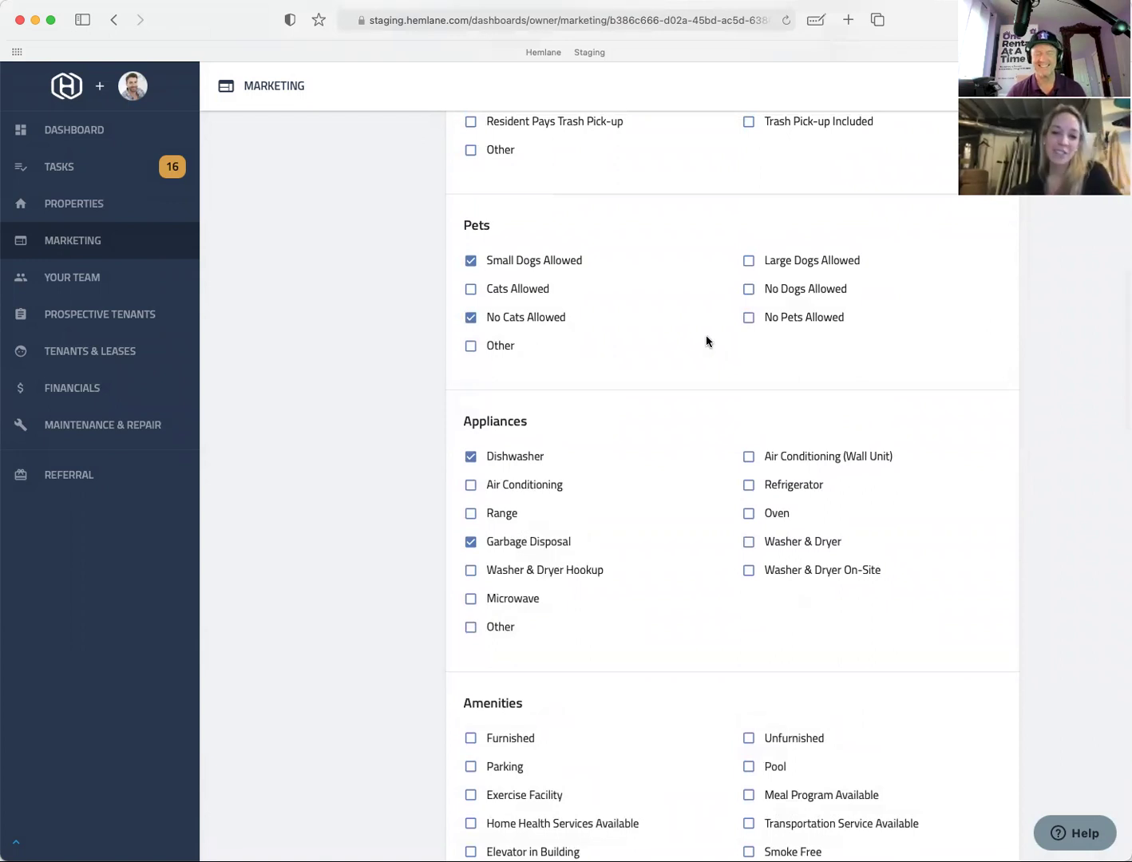
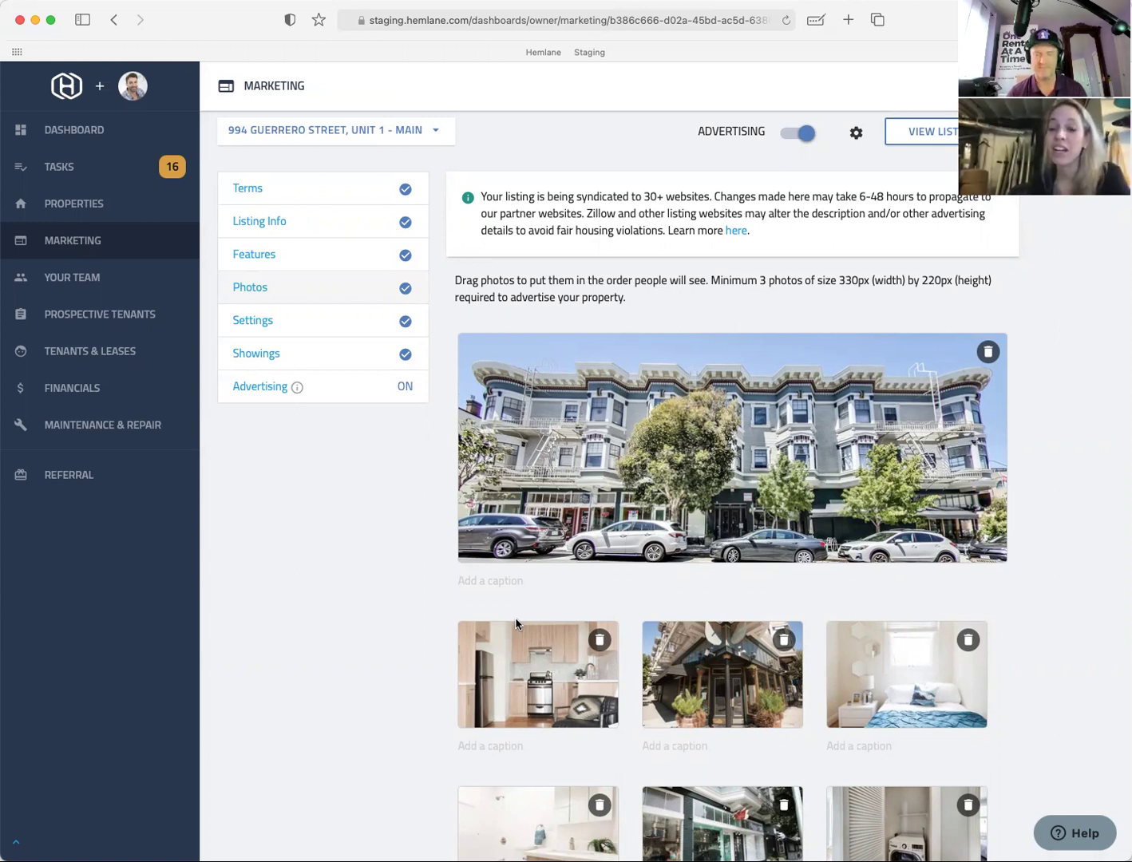
Step: Open the public listing page and review its kitchen photo, description, requirements and features
click(940, 132)
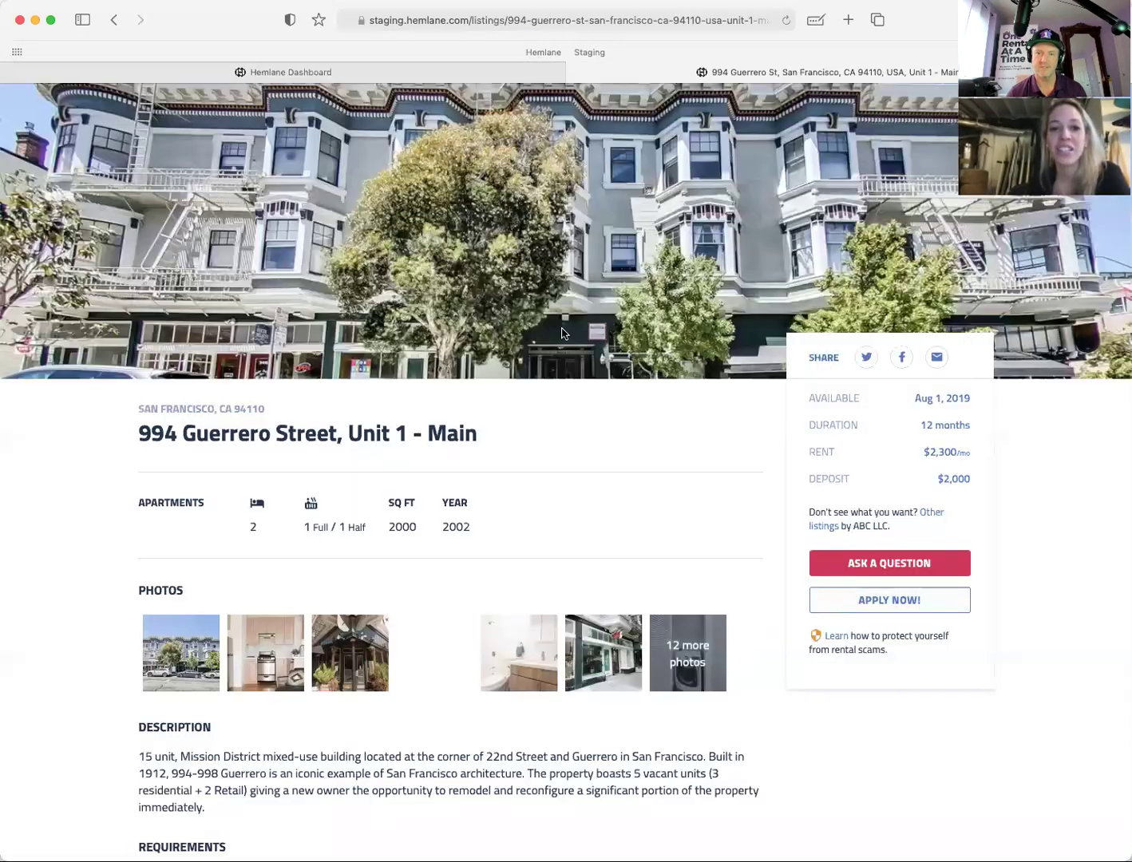
scroll(546, 459, down, 2)
click(280, 535)
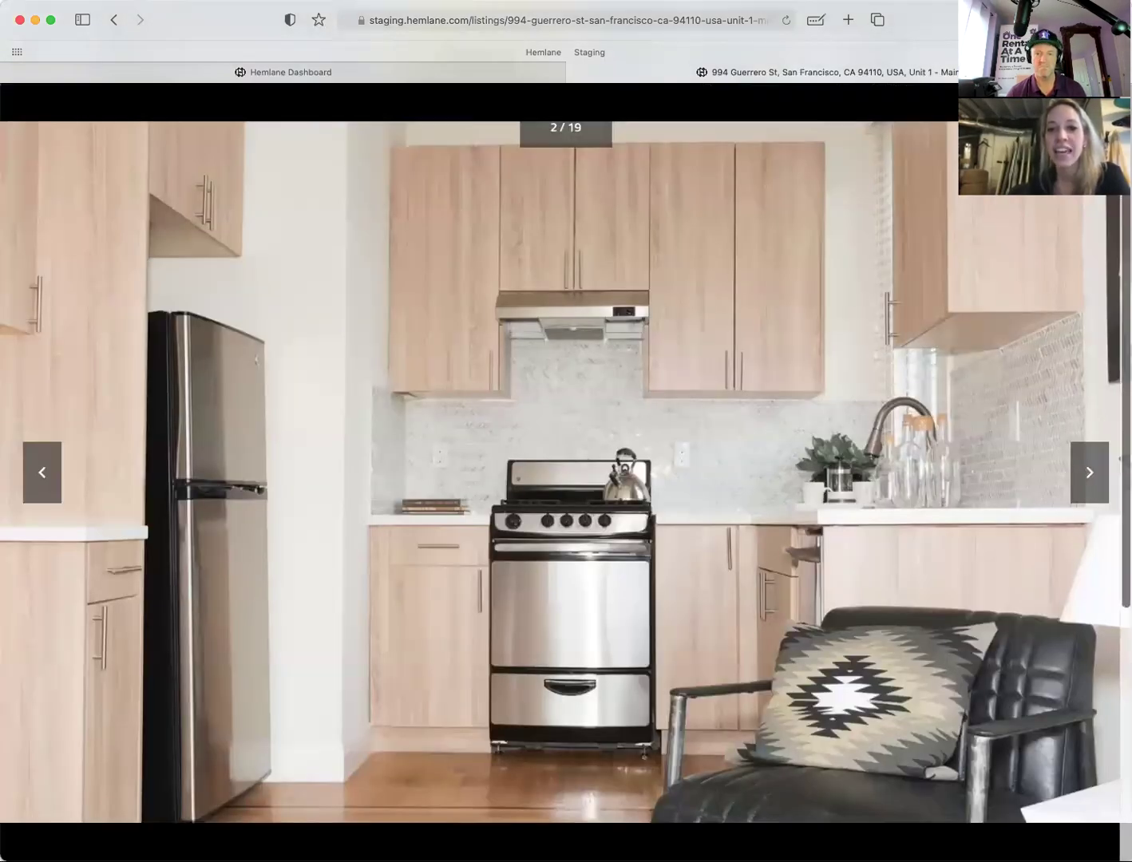
key(Escape)
scroll(435, 487, down, 5)
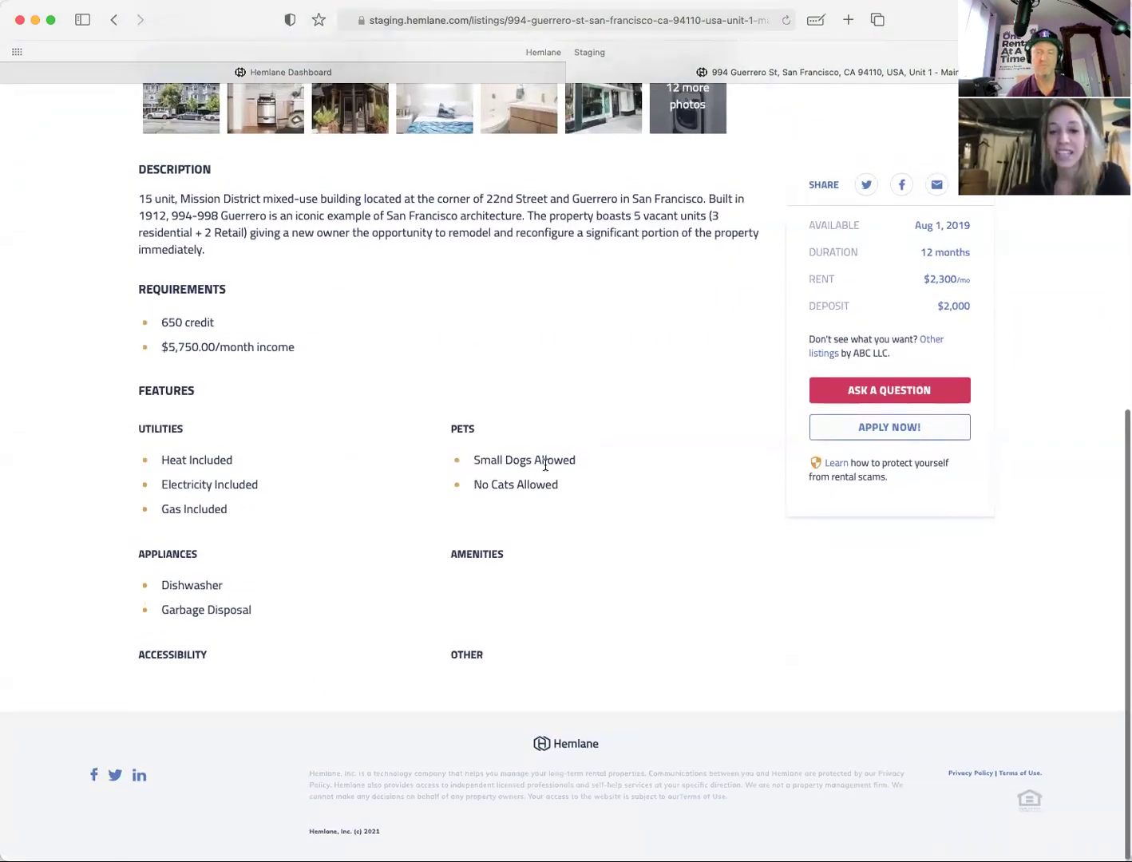
scroll(543, 462, up, 5)
scroll(546, 465, up, 2)
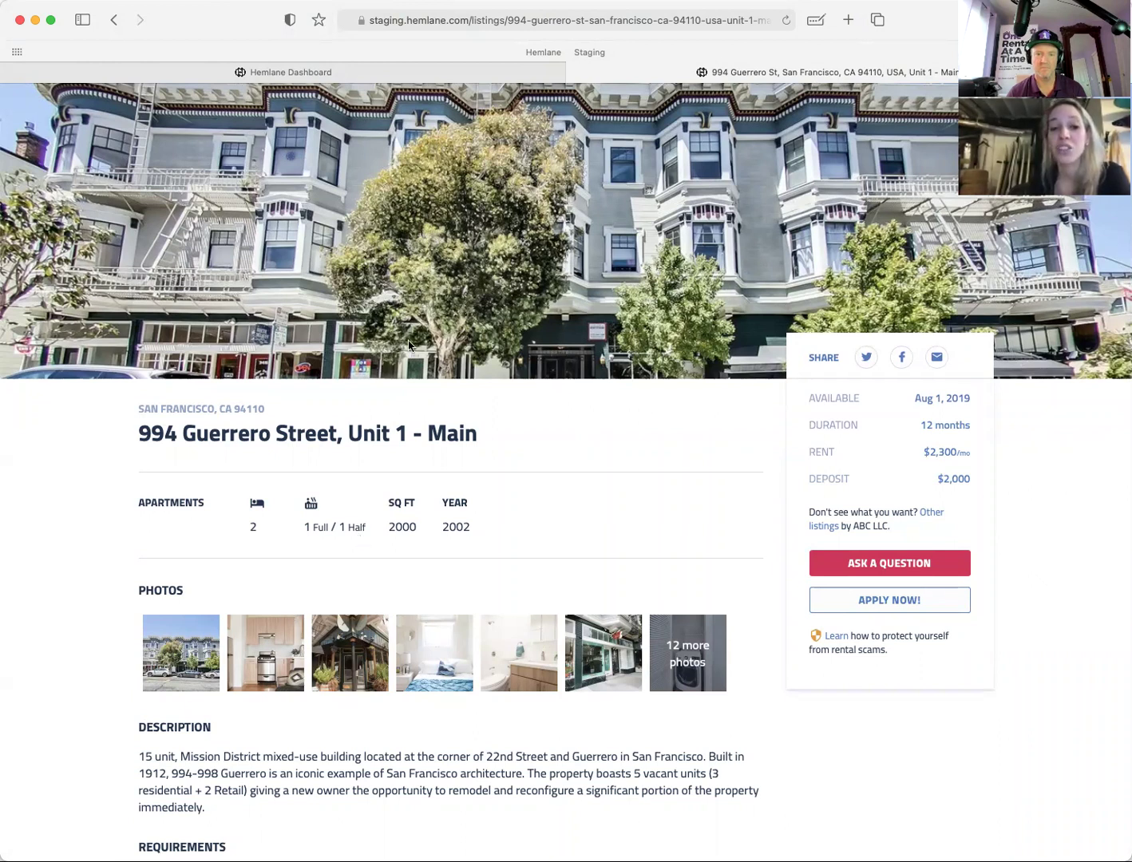
Step: Check the listing's showings setup in the dashboard and return to the public listing page
click(320, 72)
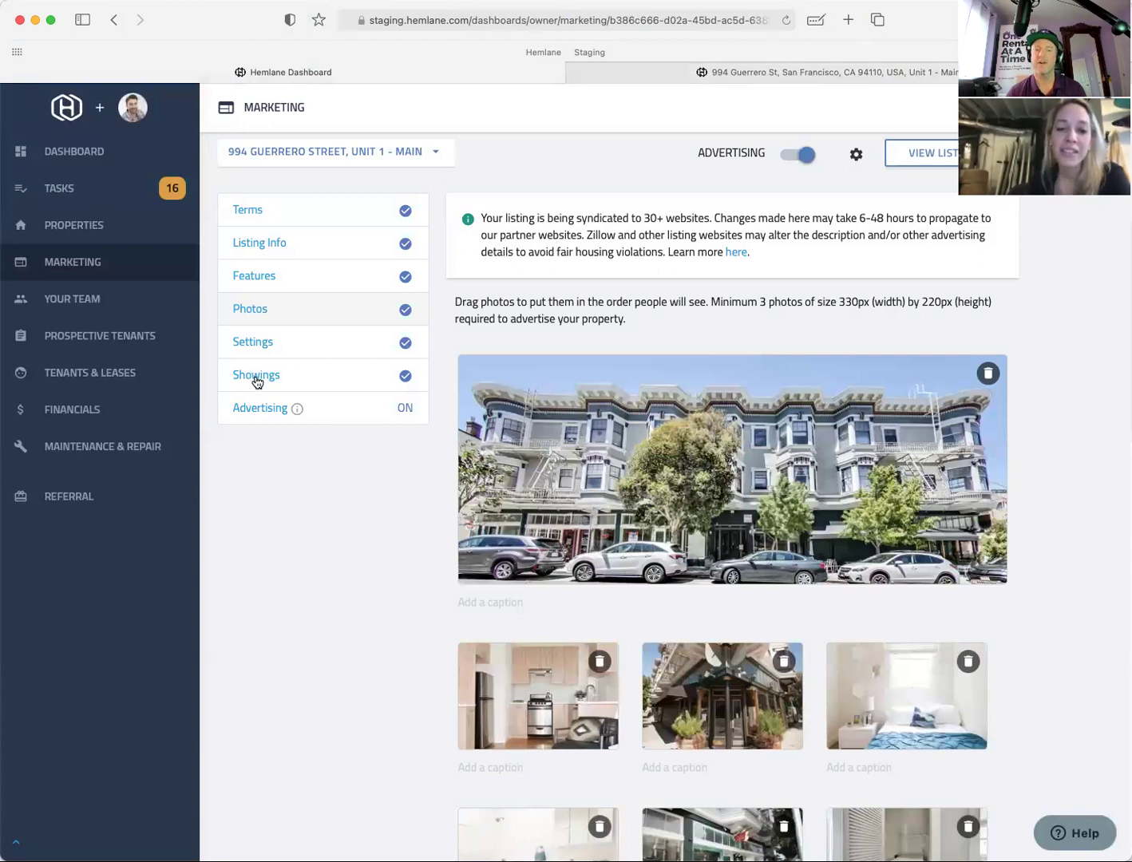
click(255, 377)
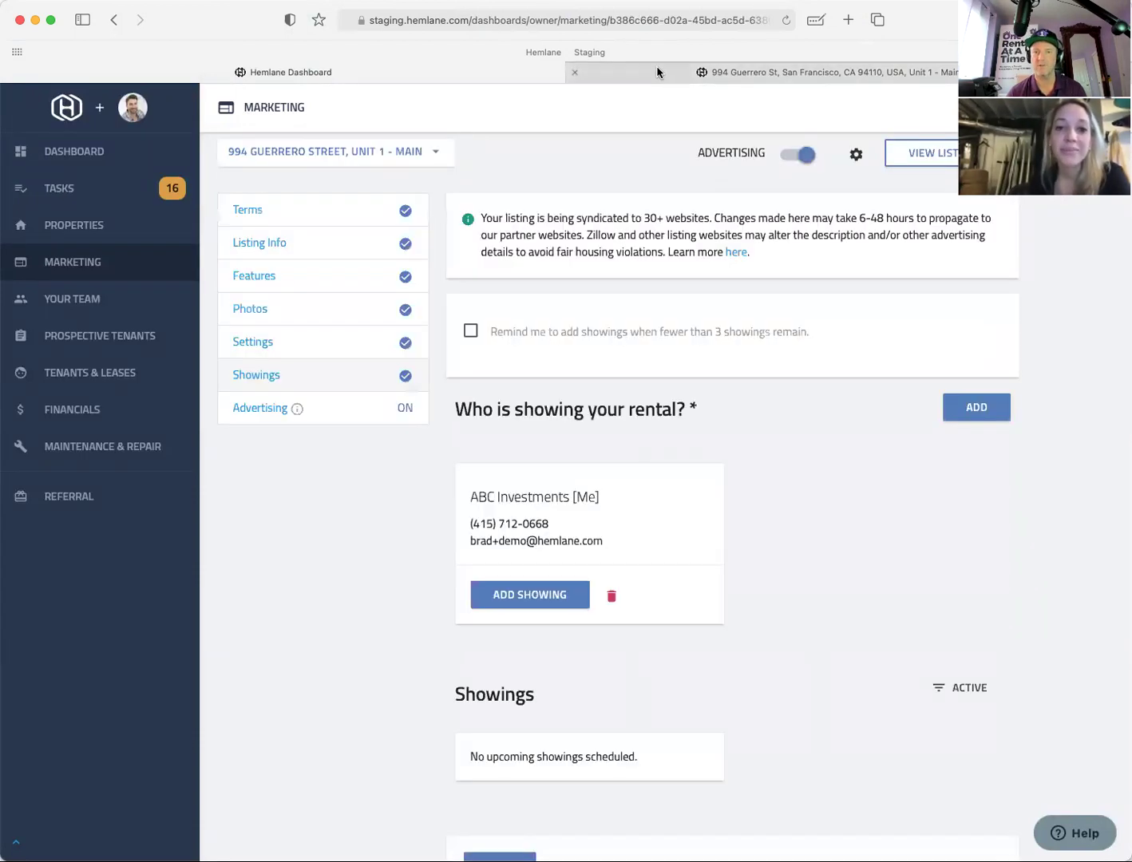
click(662, 70)
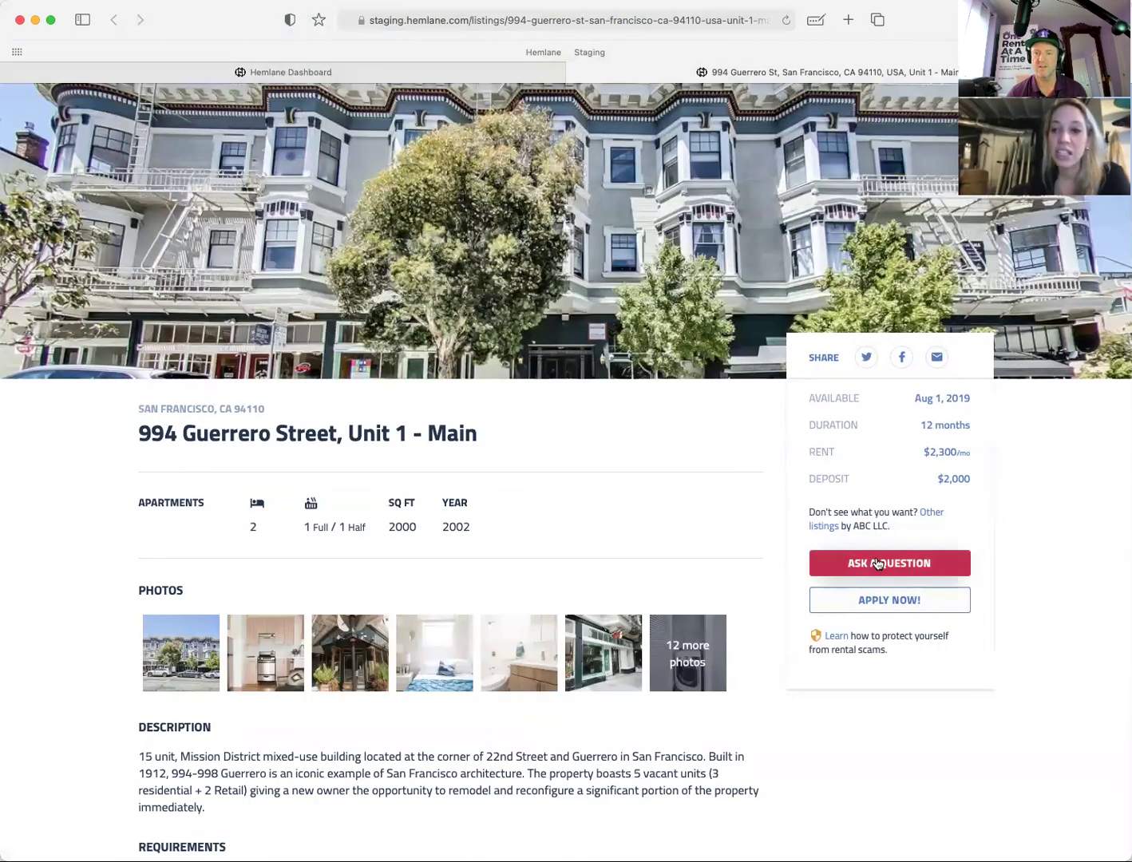
Step: Start a new showing for ABC Investments in the dashboard, dated 02/13/2021 at 10:00 am and lasting 30 minutes
click(512, 78)
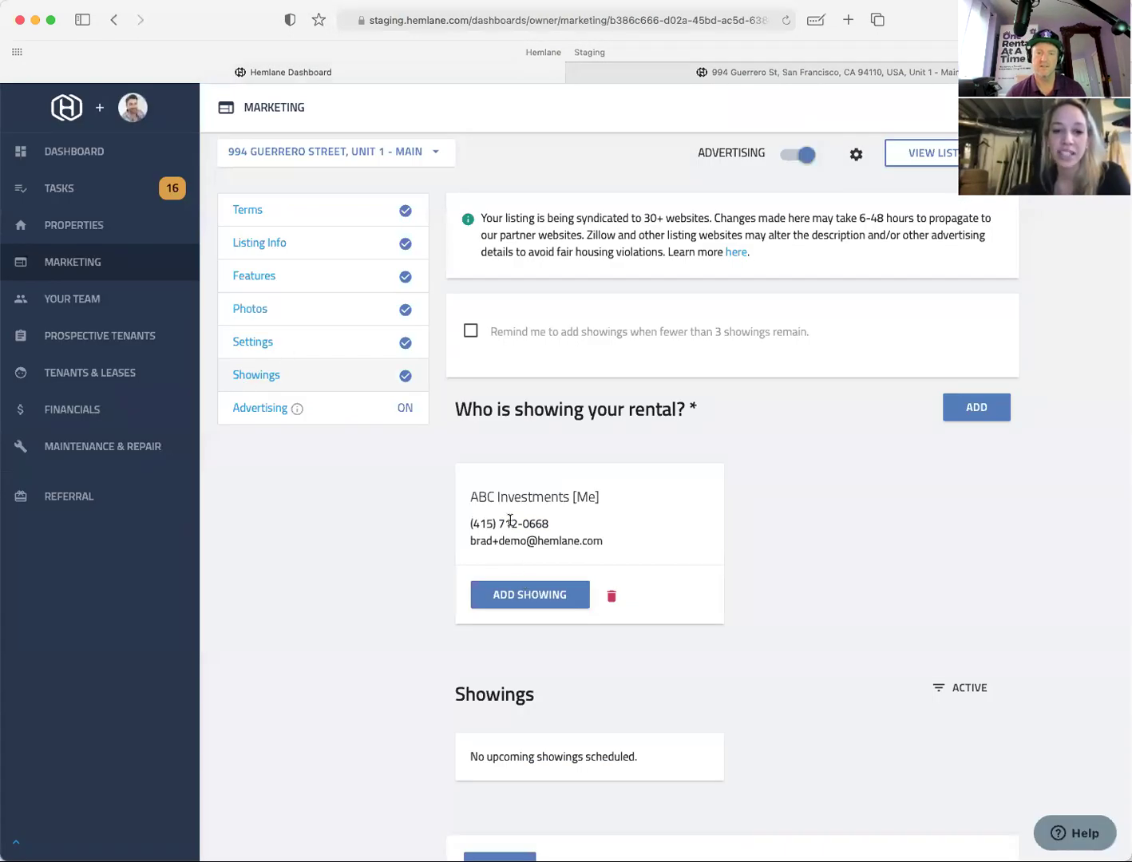
click(522, 594)
click(425, 177)
click(580, 284)
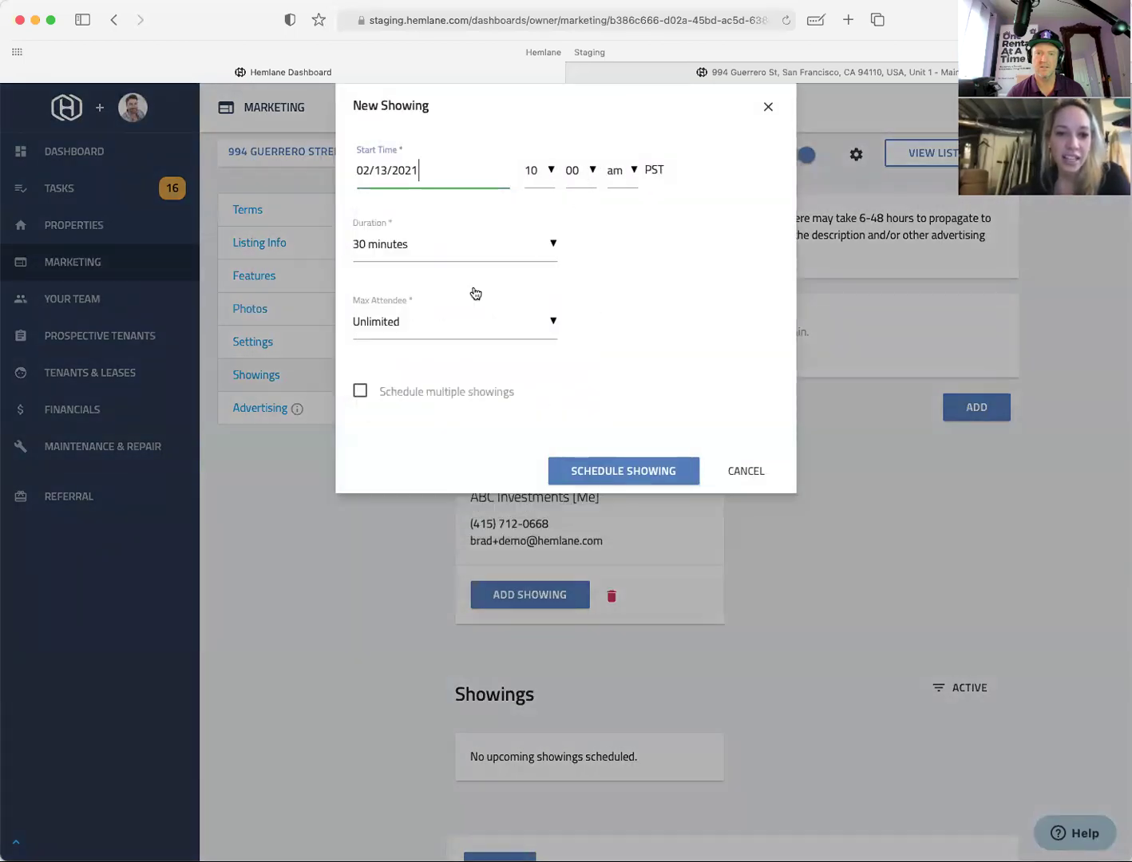
Step: Make the showing repeat weekly through Mar 13, 2021, and schedule the whole series
click(400, 397)
click(391, 454)
click(386, 549)
click(622, 545)
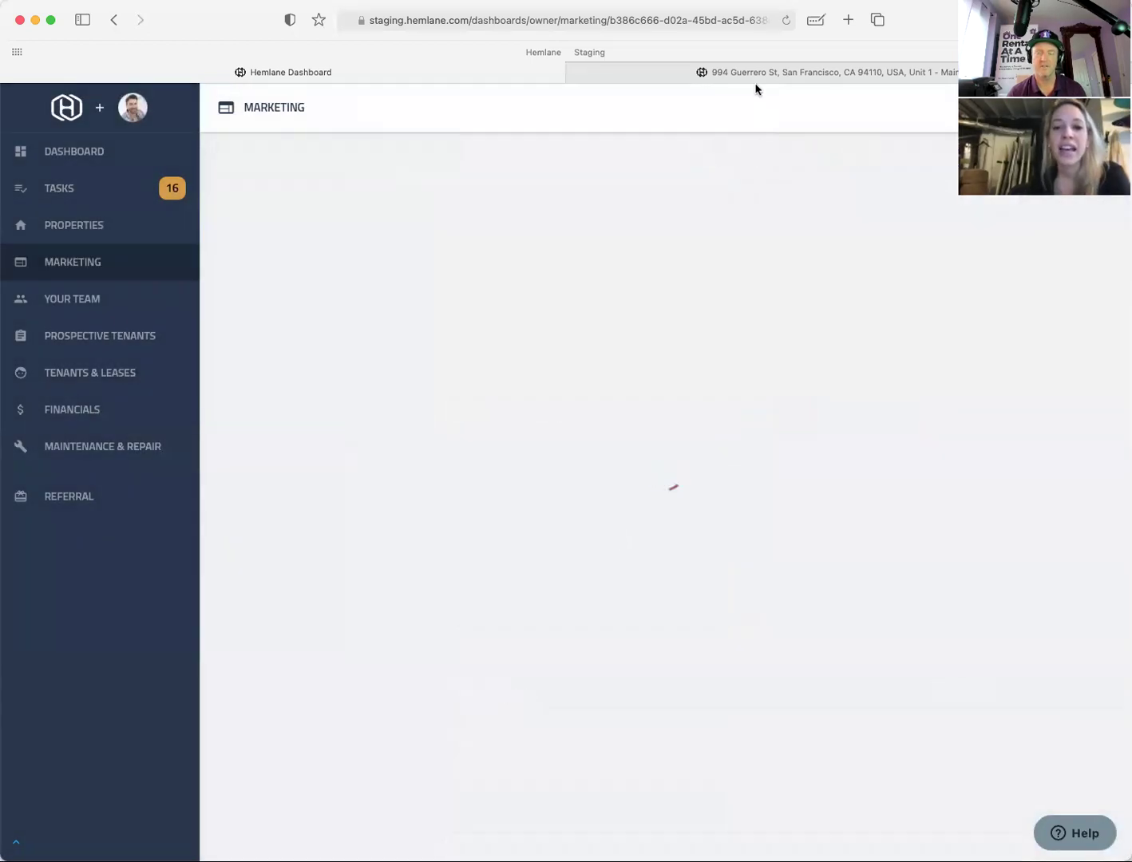
Step: Reload the public listing page, review its upcoming showings and open the sign-up form for the Feb 13, 2021 showing
click(758, 77)
click(706, 16)
key(Return)
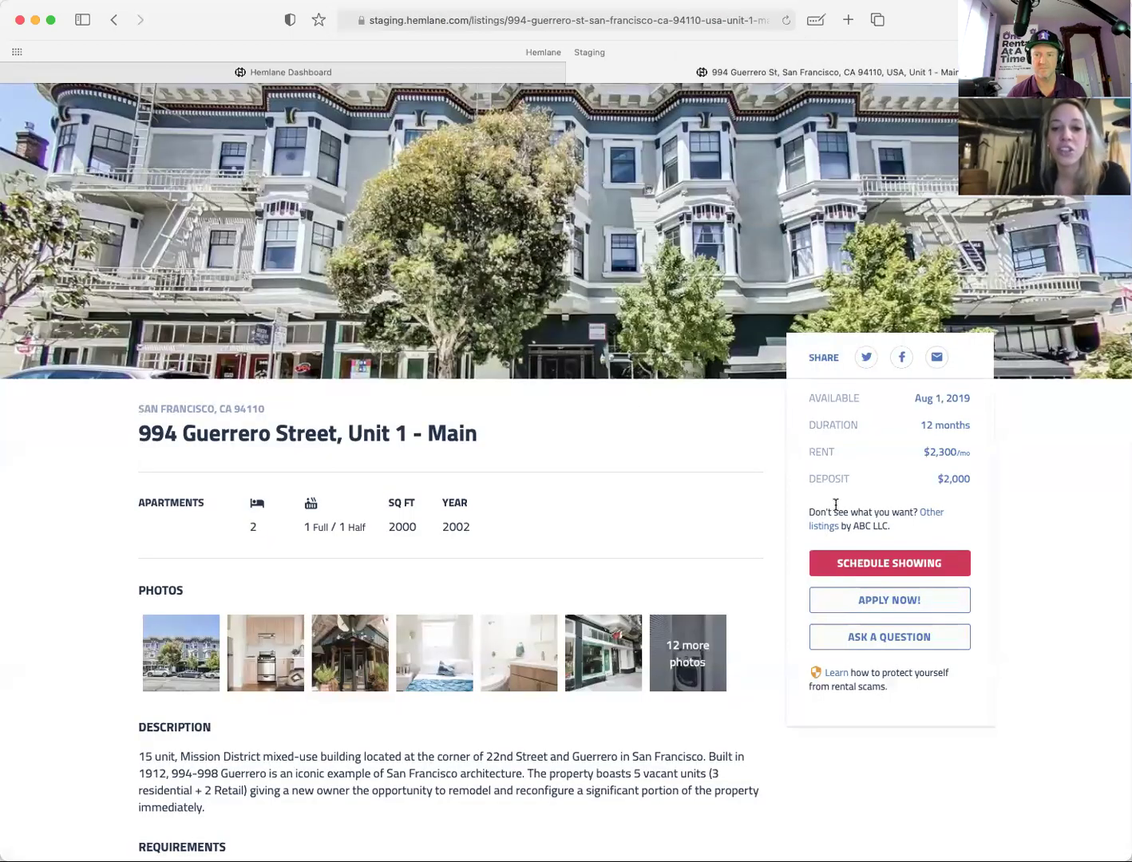
scroll(851, 562, down, 7)
scroll(853, 560, down, 6)
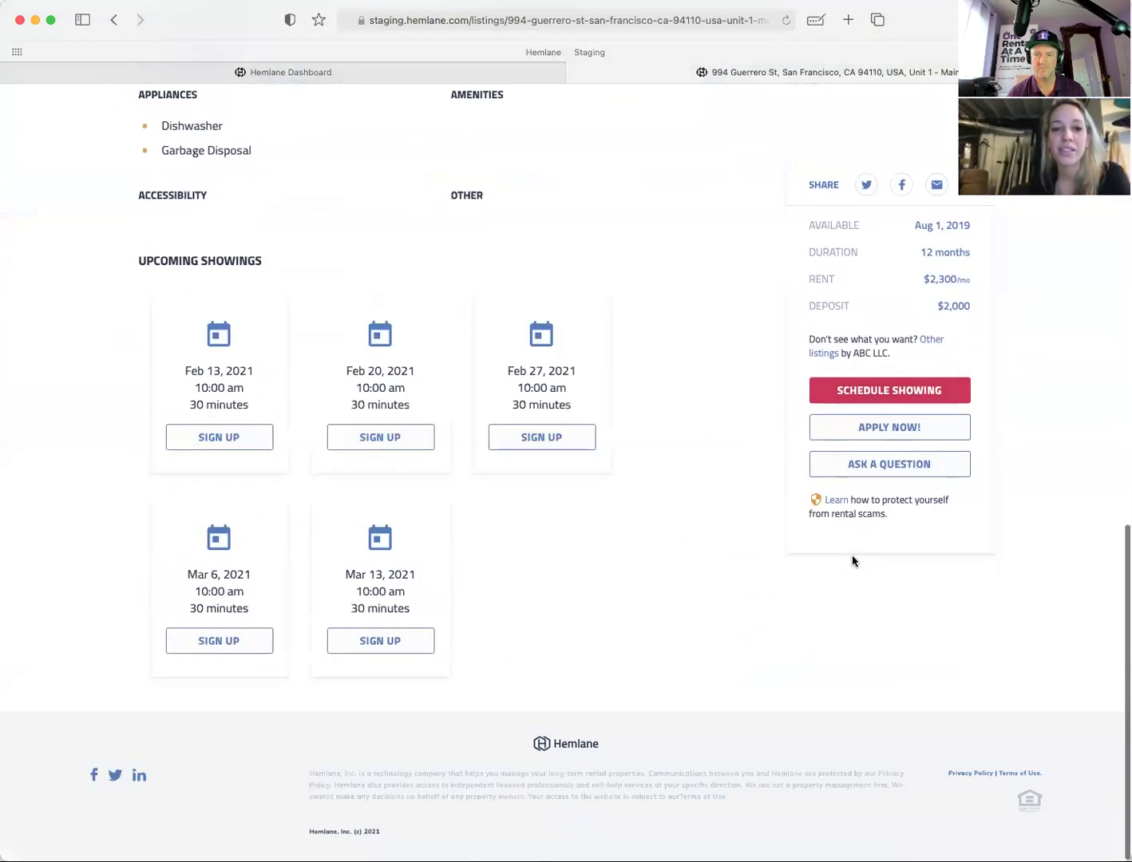
click(242, 441)
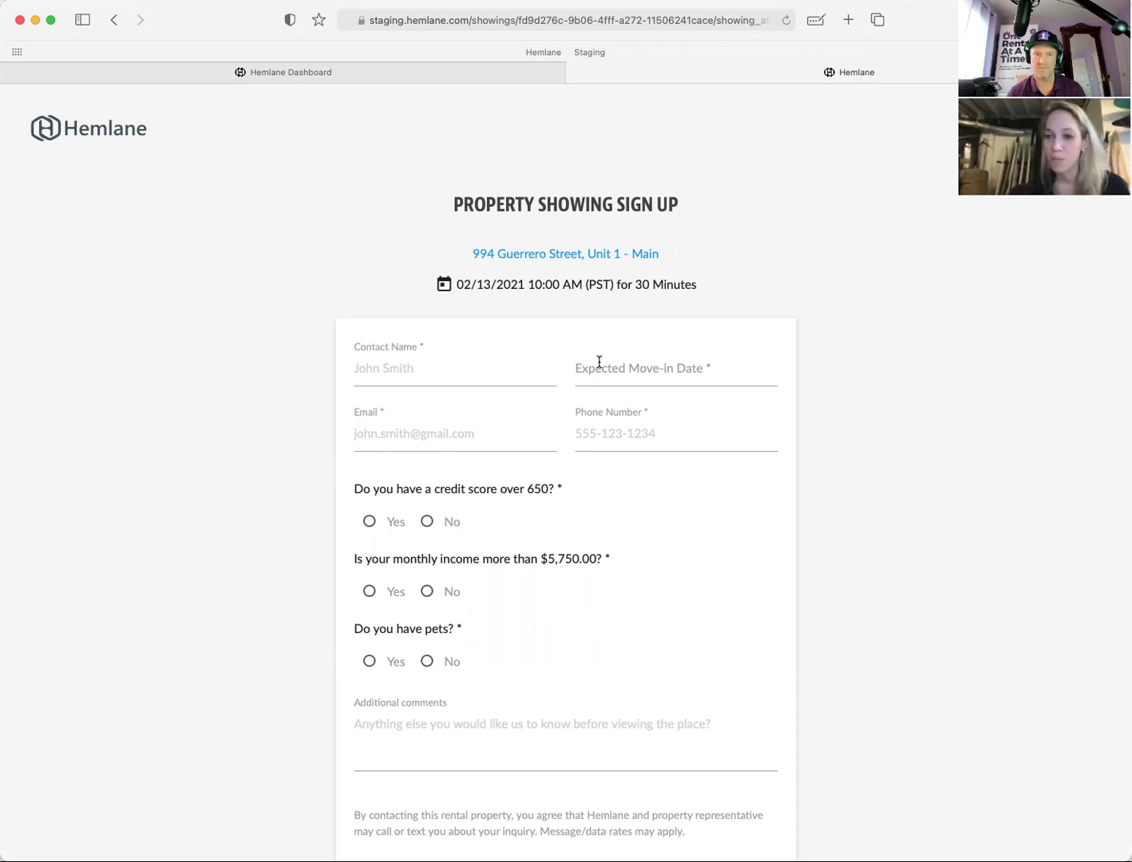
Step: Open the listing's advertising page in the dashboard, expand all partner websites and review the Premium Listing and partner sites
click(422, 72)
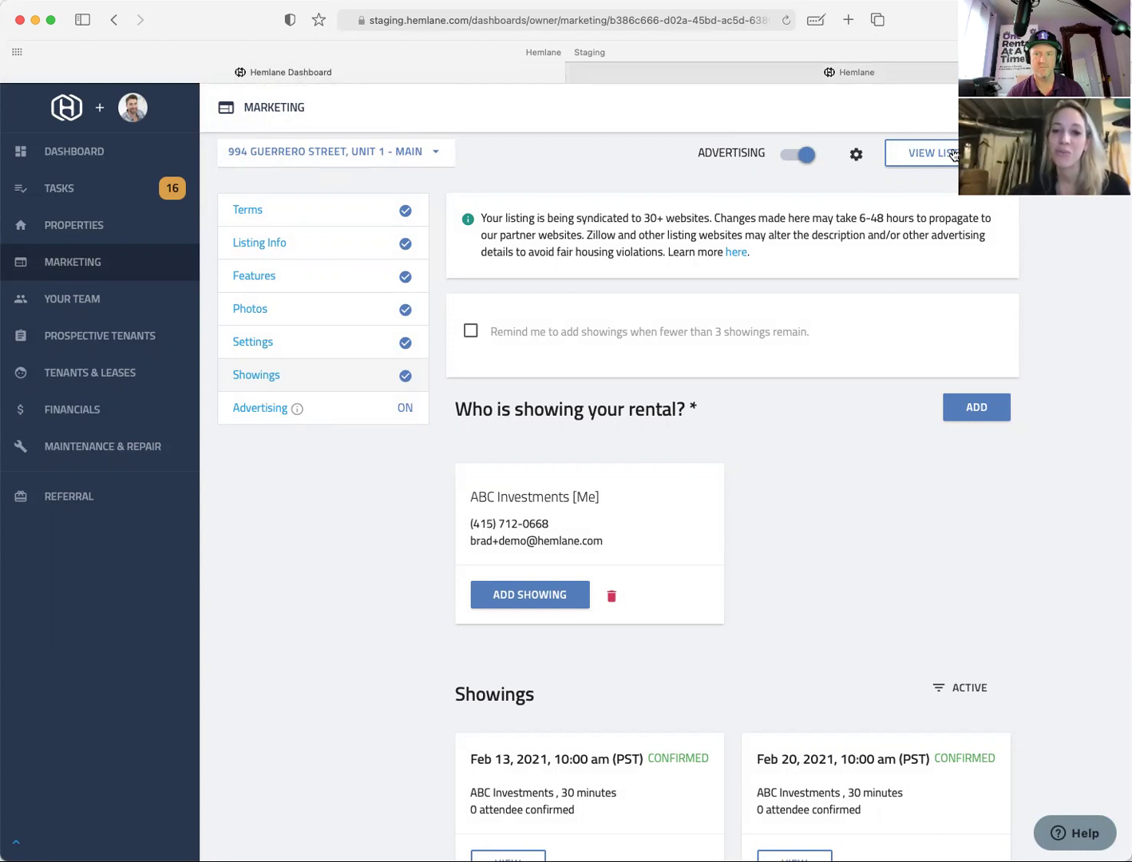
mouse_move(297, 410)
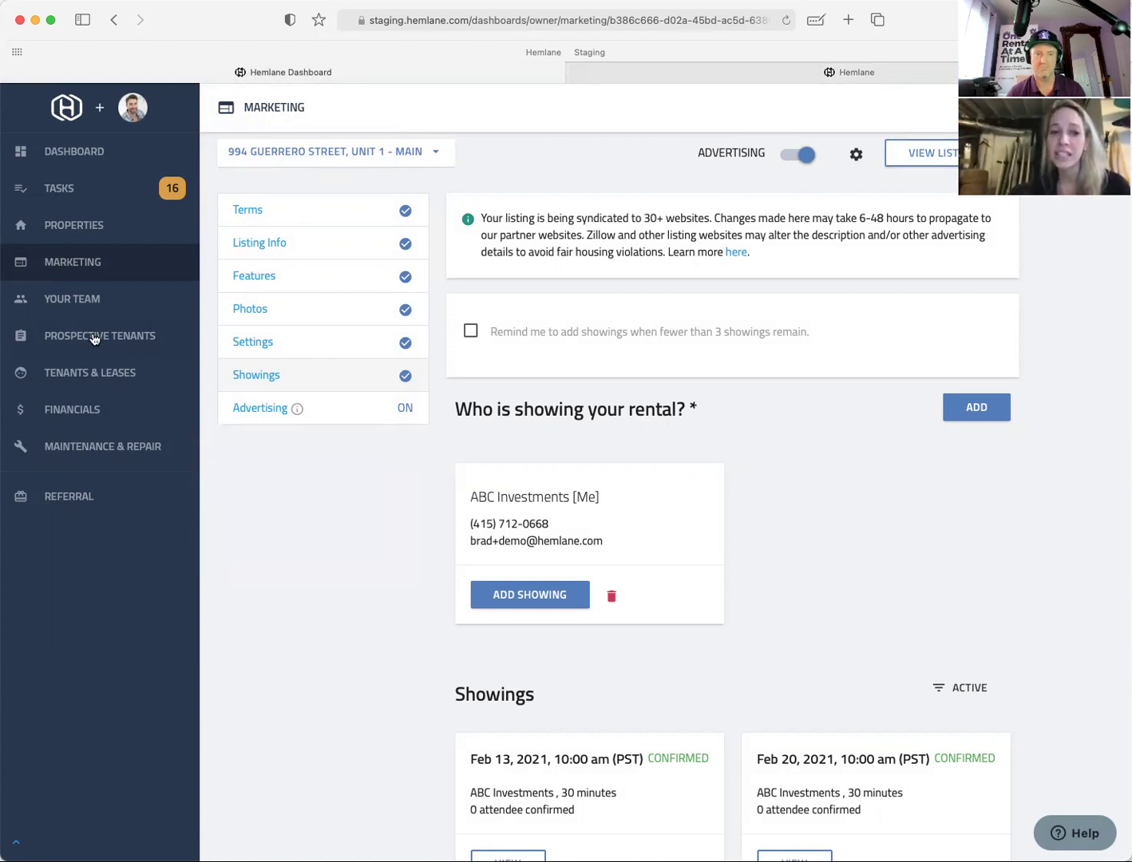
click(261, 404)
scroll(620, 519, down, 10)
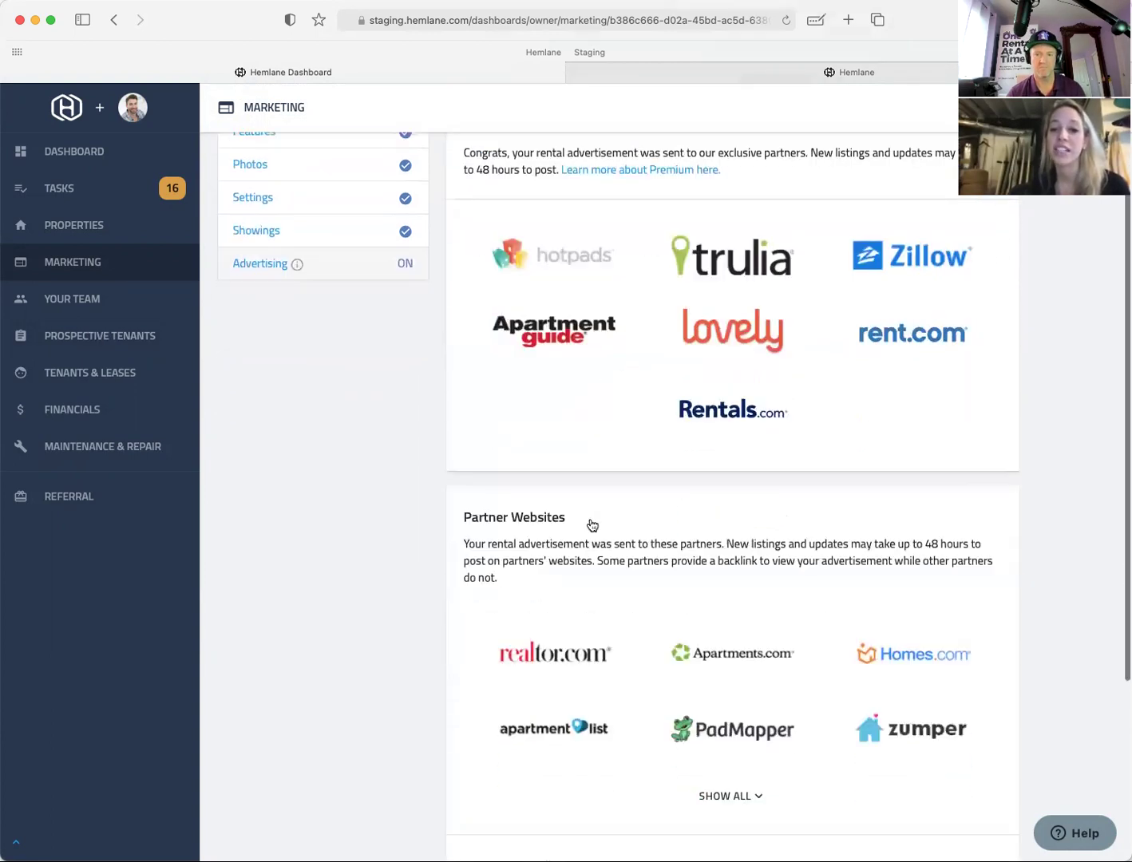
click(747, 509)
scroll(730, 460, up, 5)
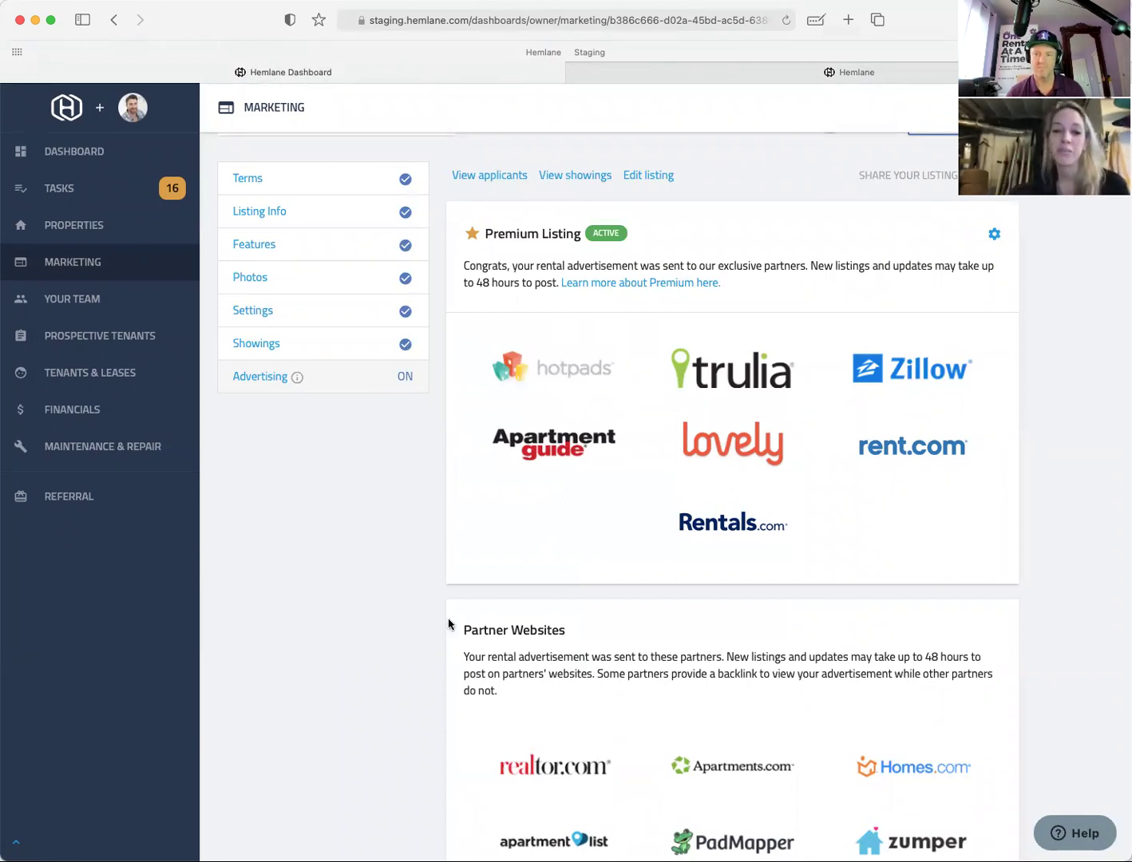
scroll(544, 535, down, 3)
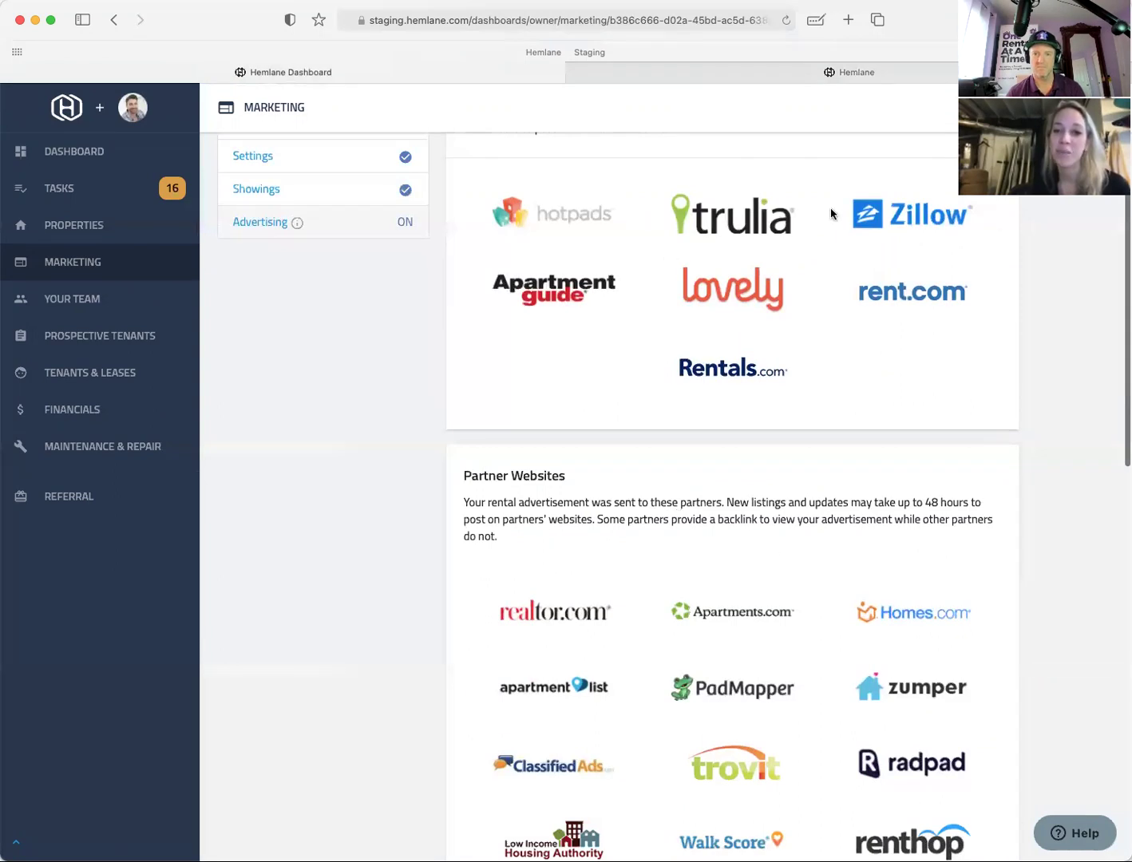
scroll(825, 214, up, 4)
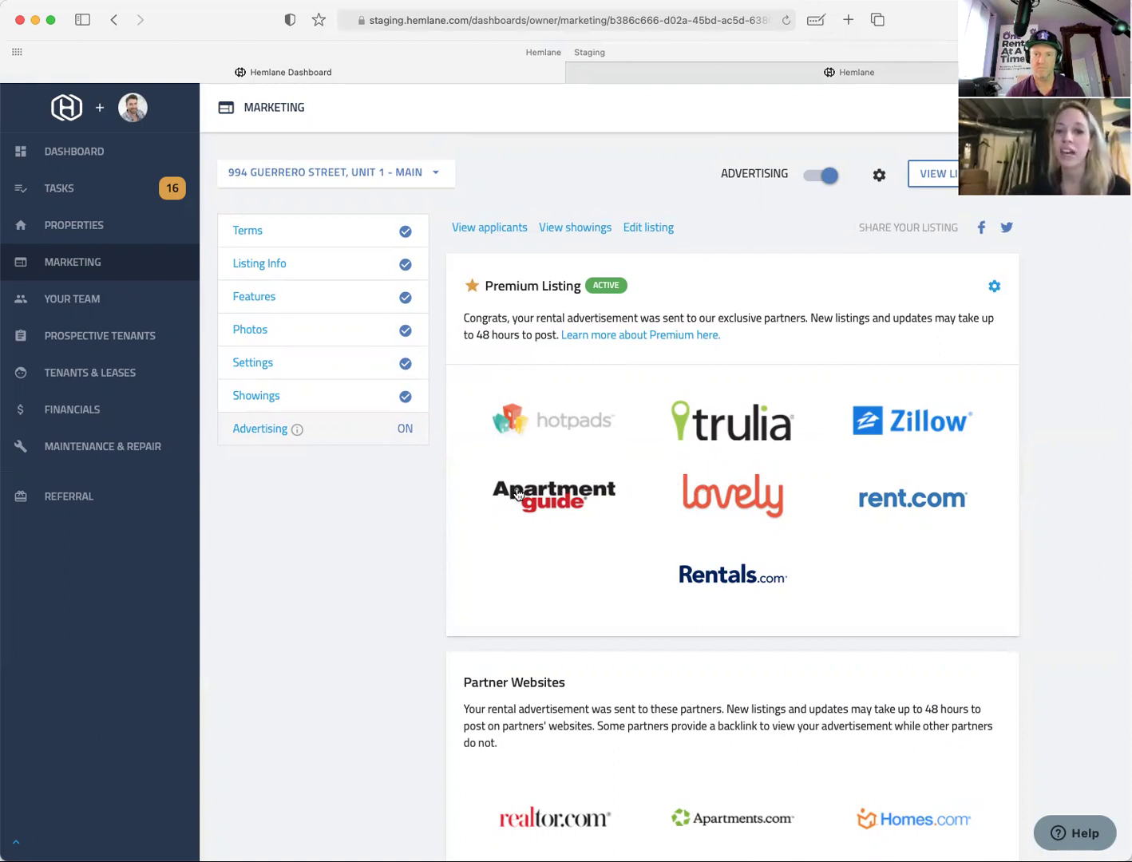
scroll(517, 495, down, 5)
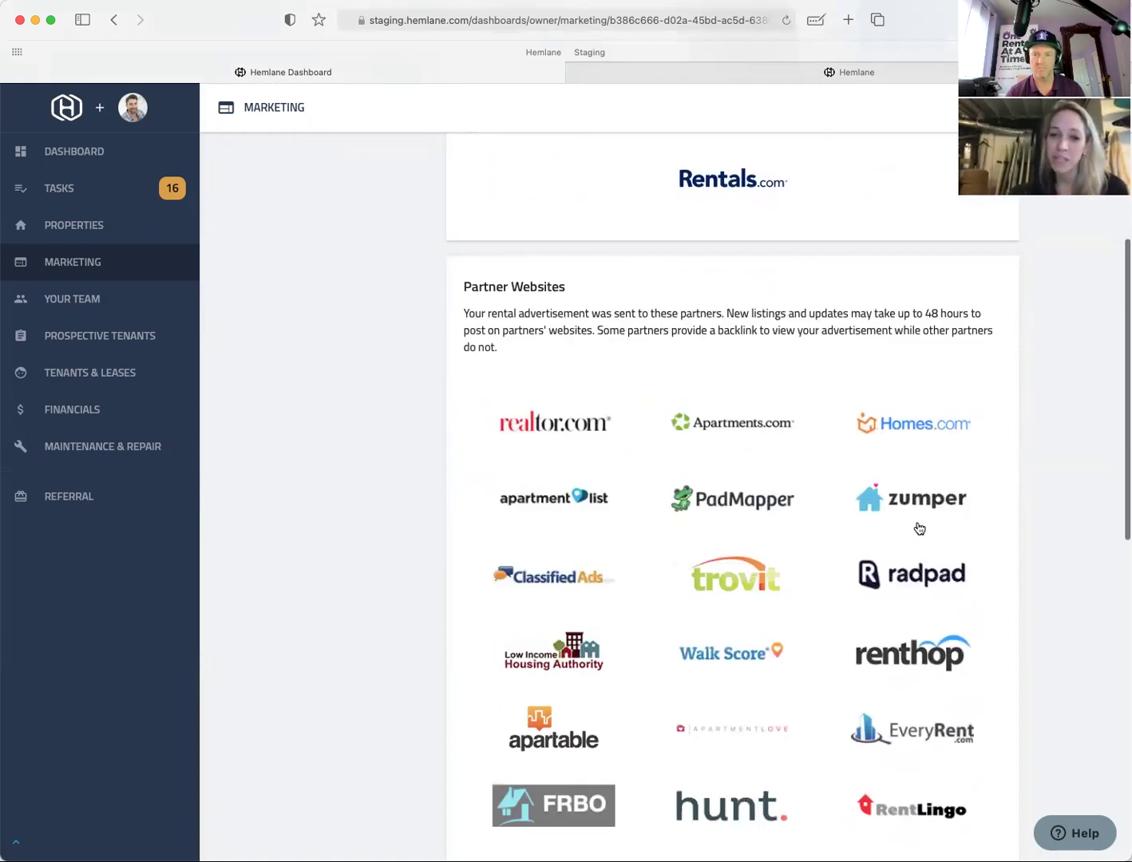
scroll(923, 511, up, 4)
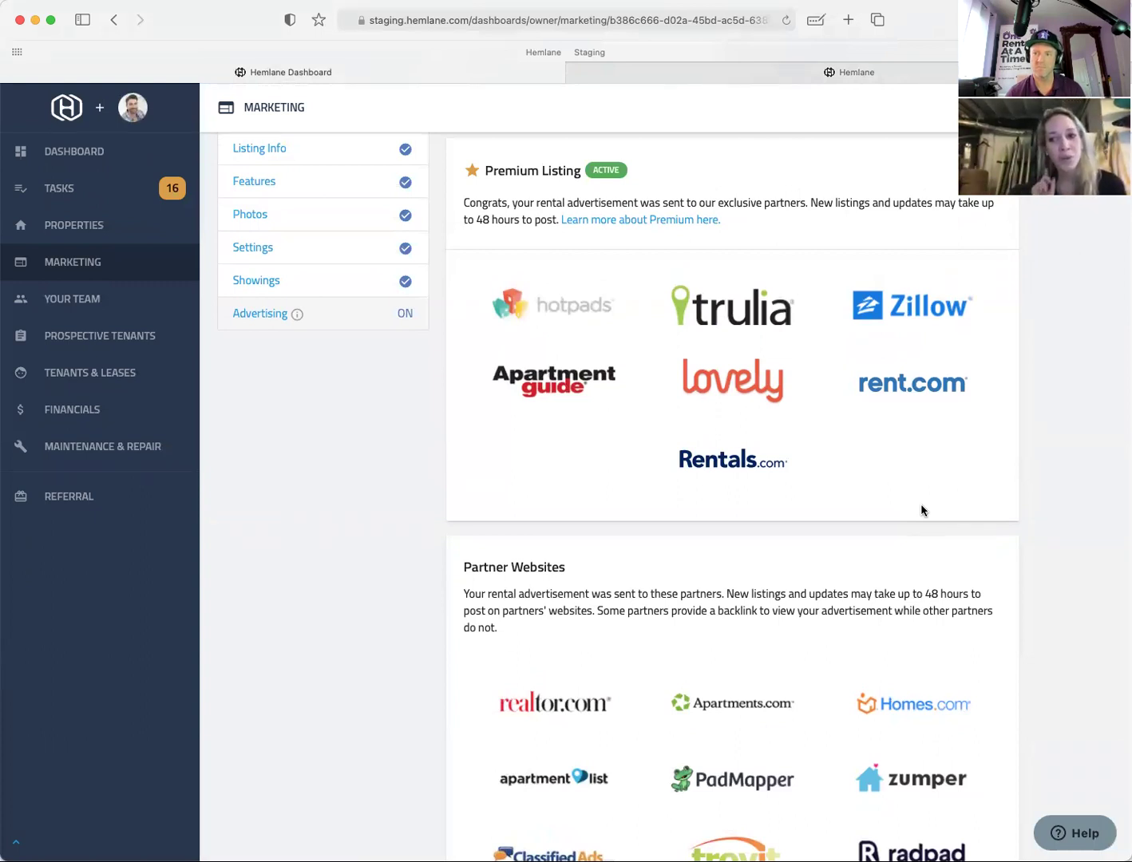
Step: Copy the listing's Craigslist posting code to the clipboard and return to the syndication partners
scroll(922, 512, down, 15)
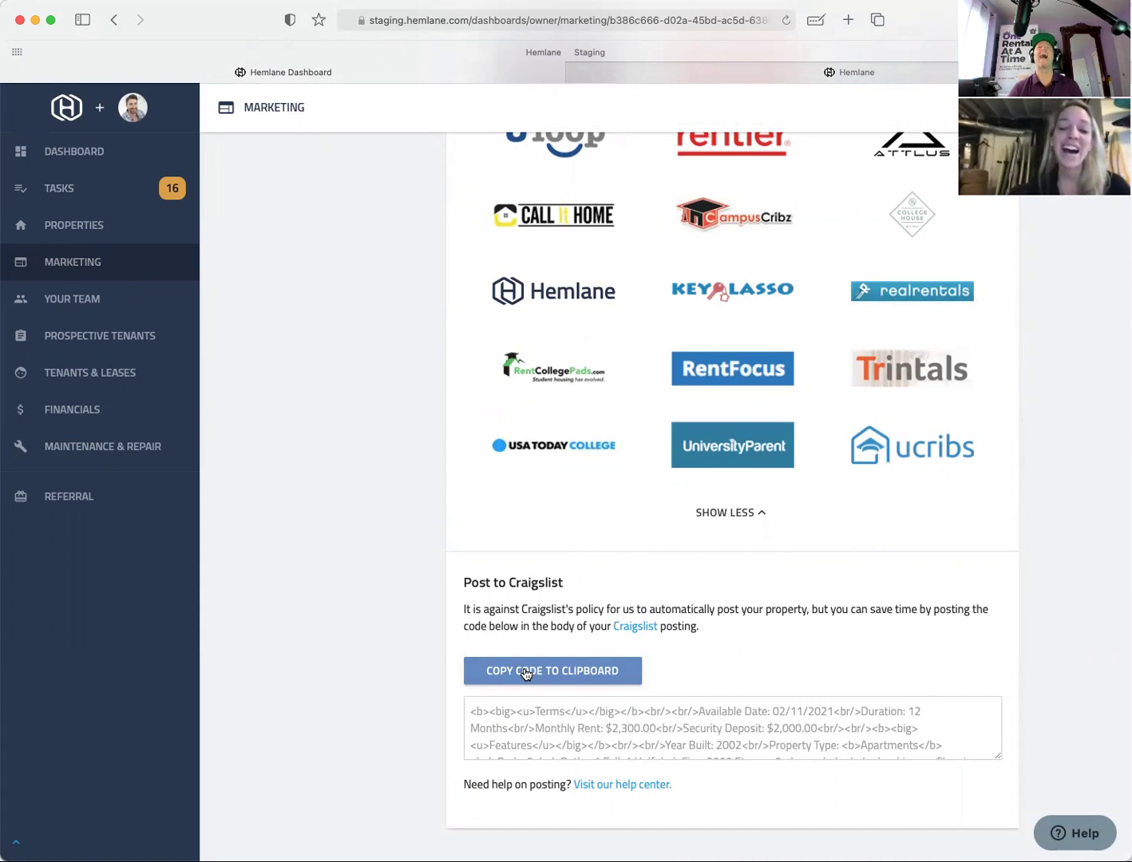
click(525, 671)
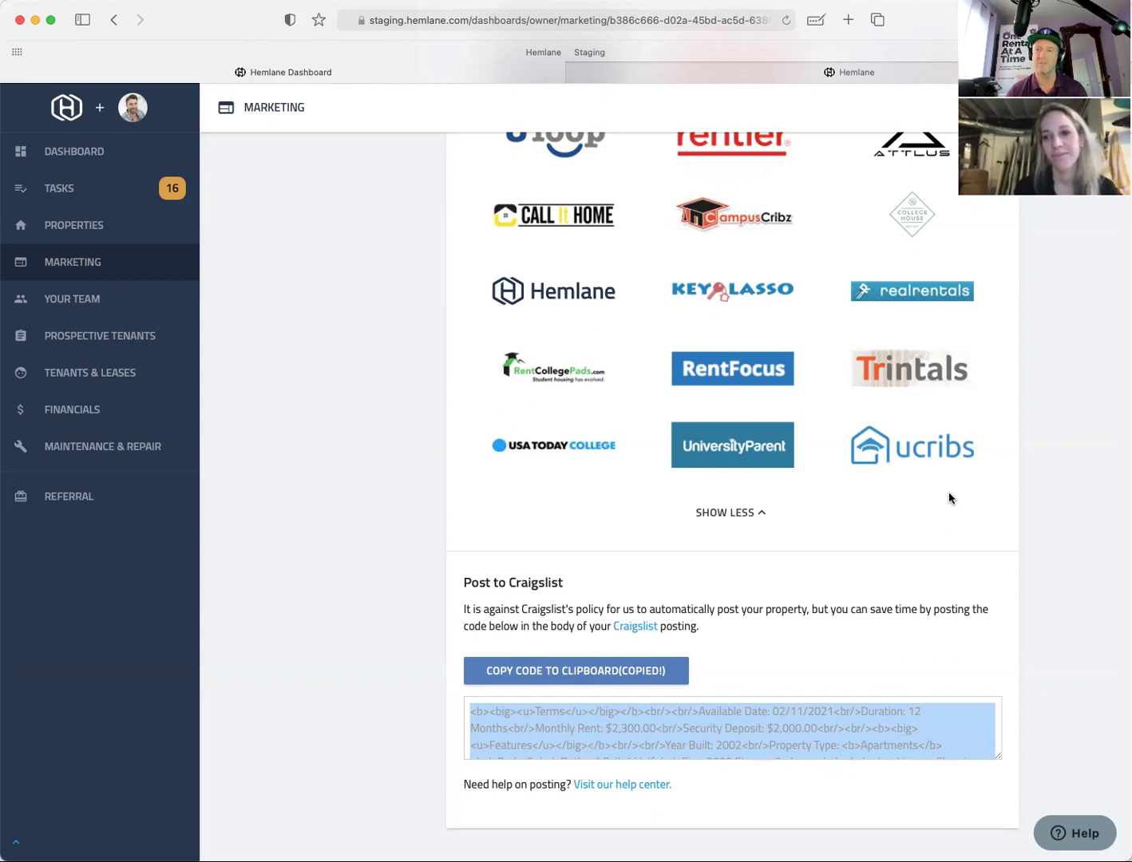
scroll(948, 491, up, 15)
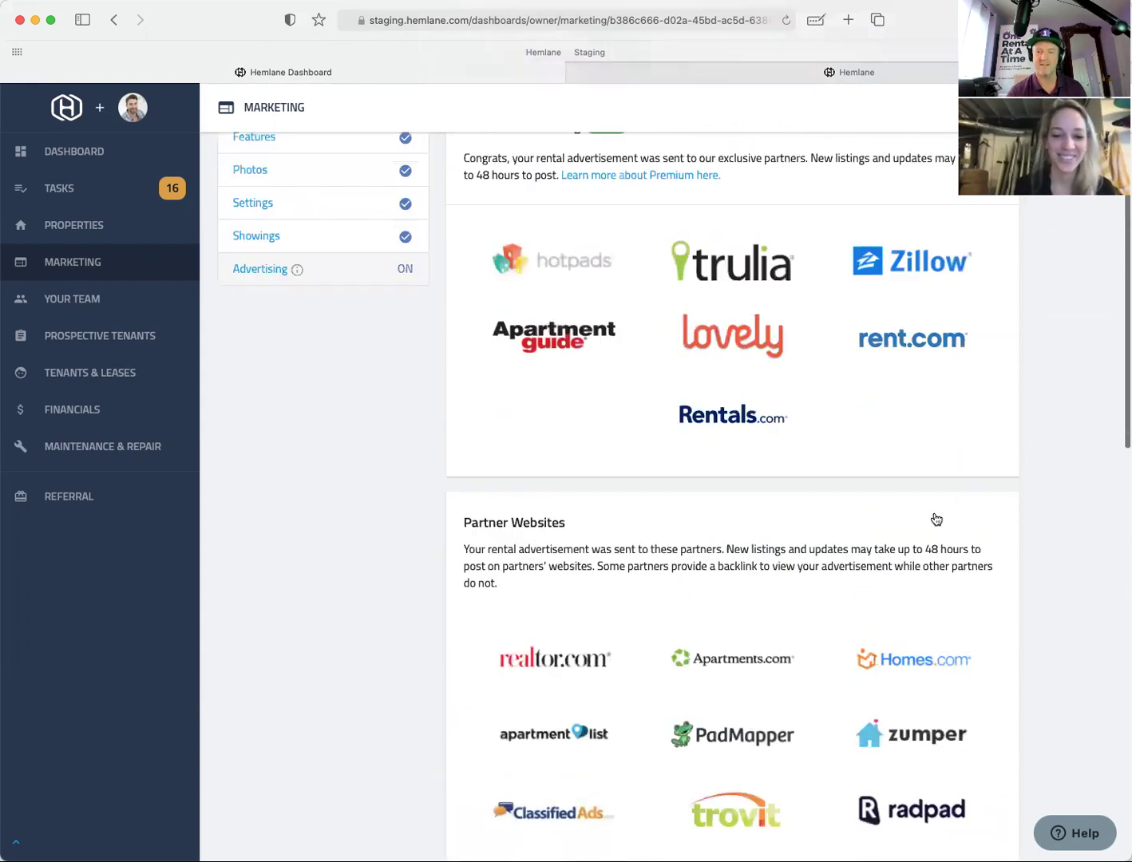